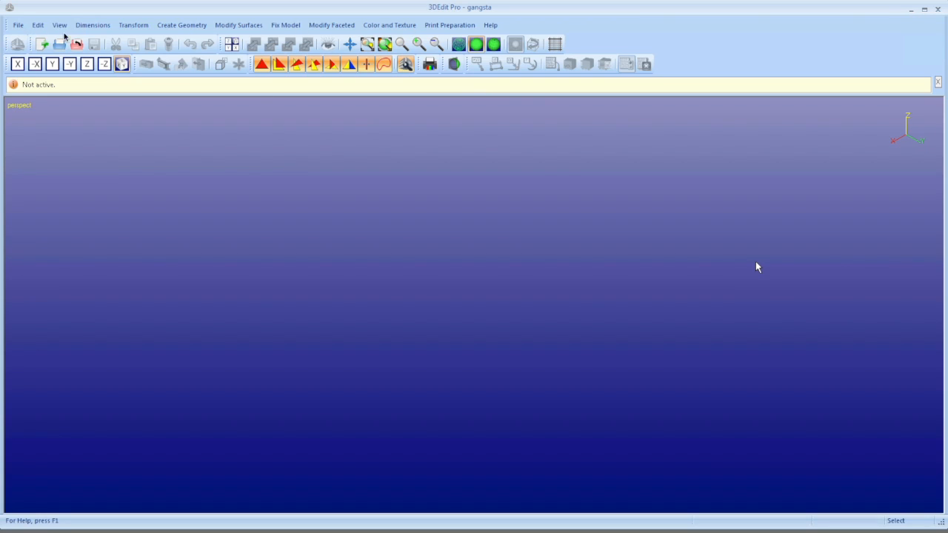
Open the recently used gangsta model and accept millimeters as its units
click(19, 26)
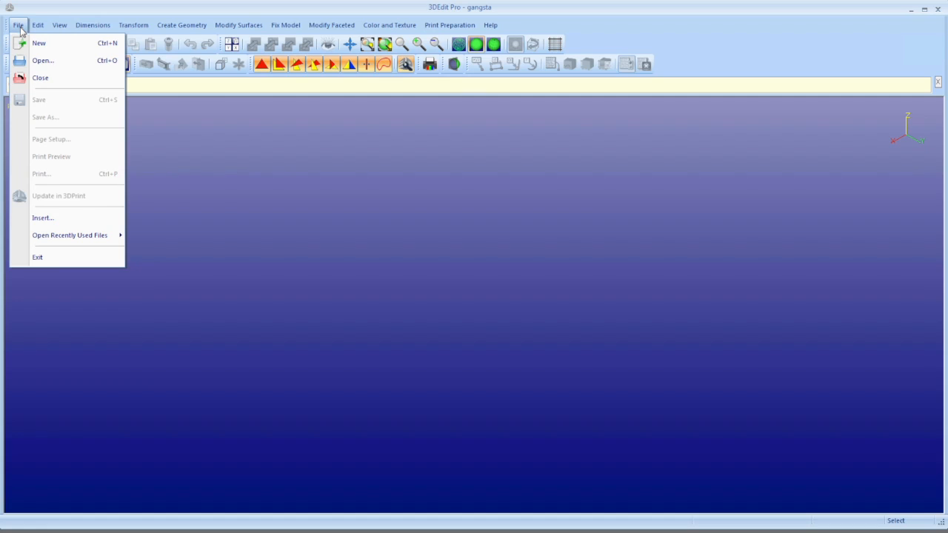
mouse_move(95, 240)
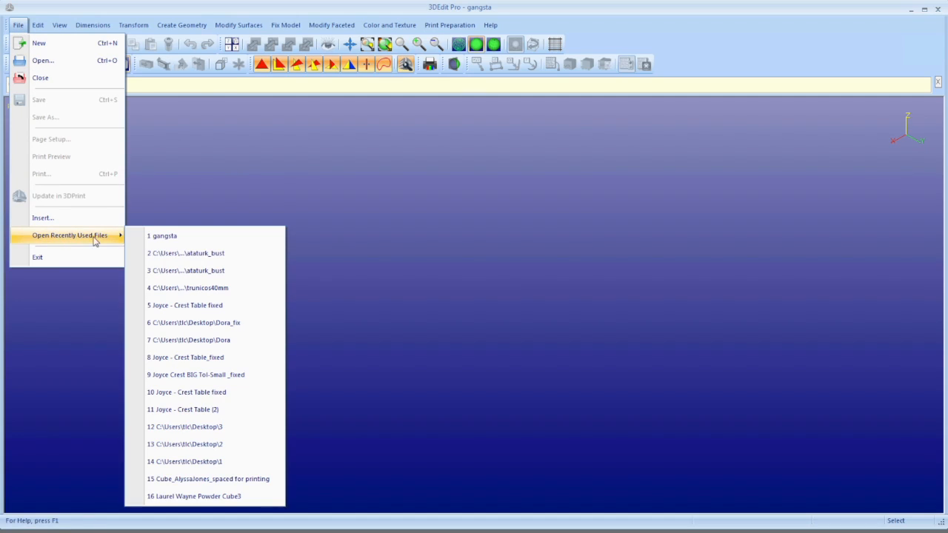
click(175, 237)
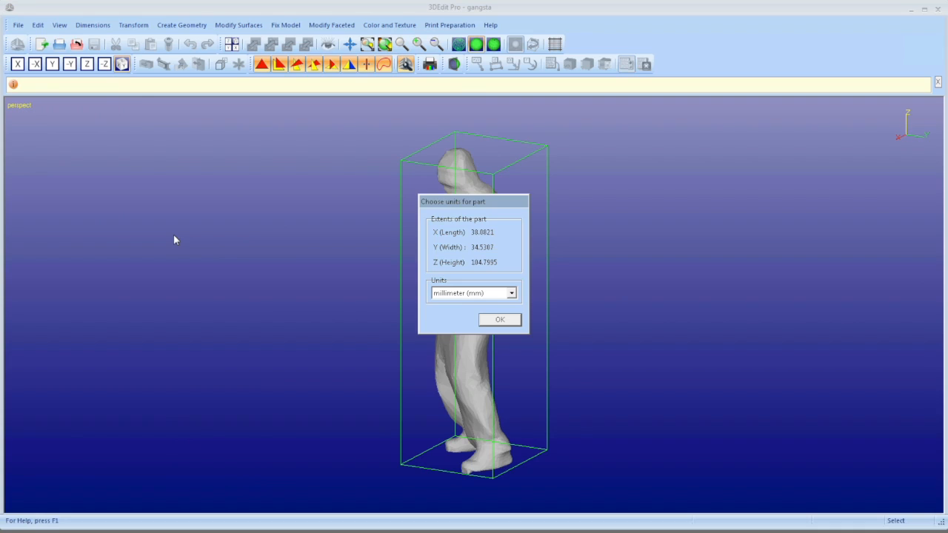
click(494, 321)
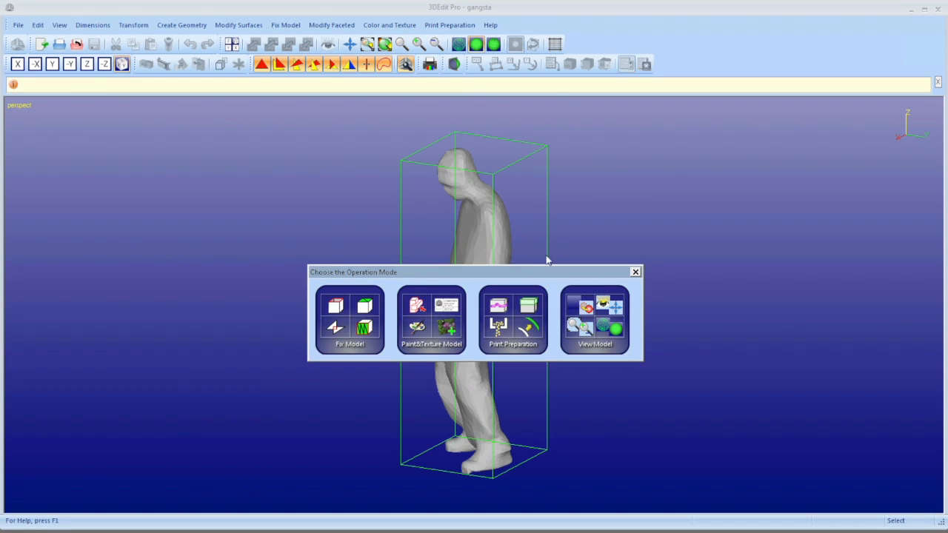
Enter the Fix Model operation mode, uncover the model behind the repair windows, decline Auto Repair and dismiss the model status message
click(350, 317)
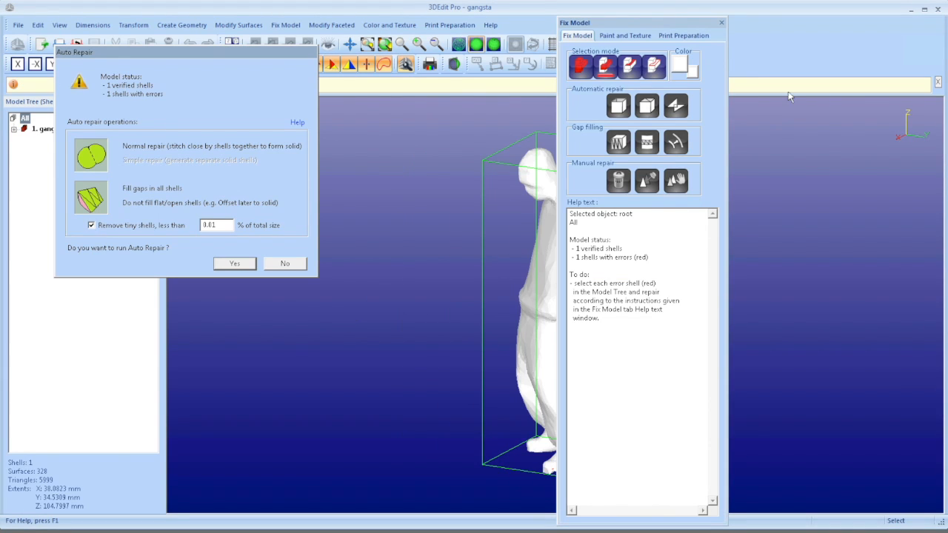
drag(649, 22, 850, 3)
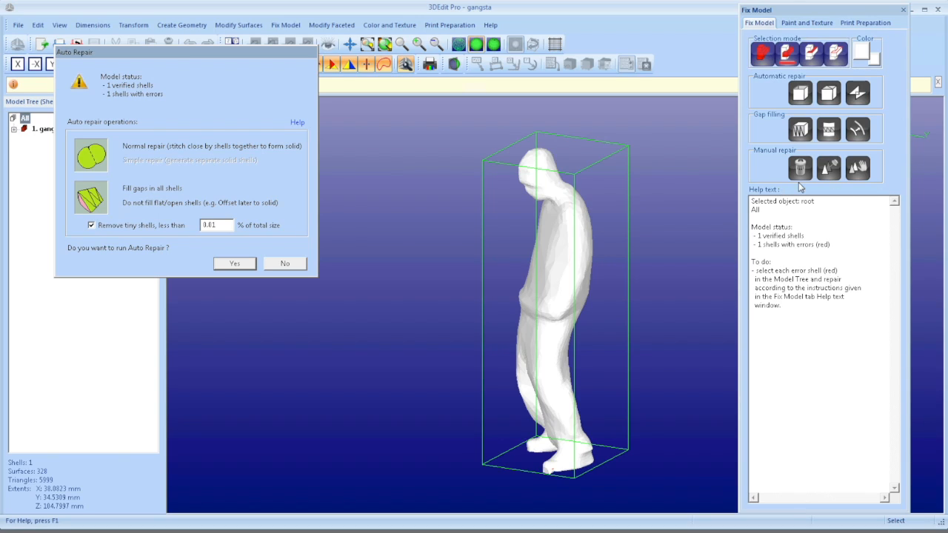
drag(220, 51, 300, 98)
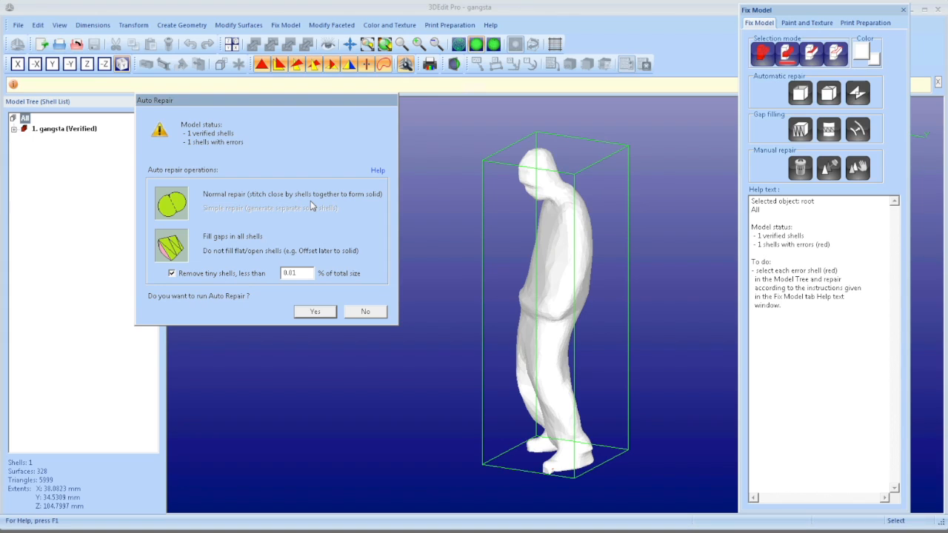
click(367, 312)
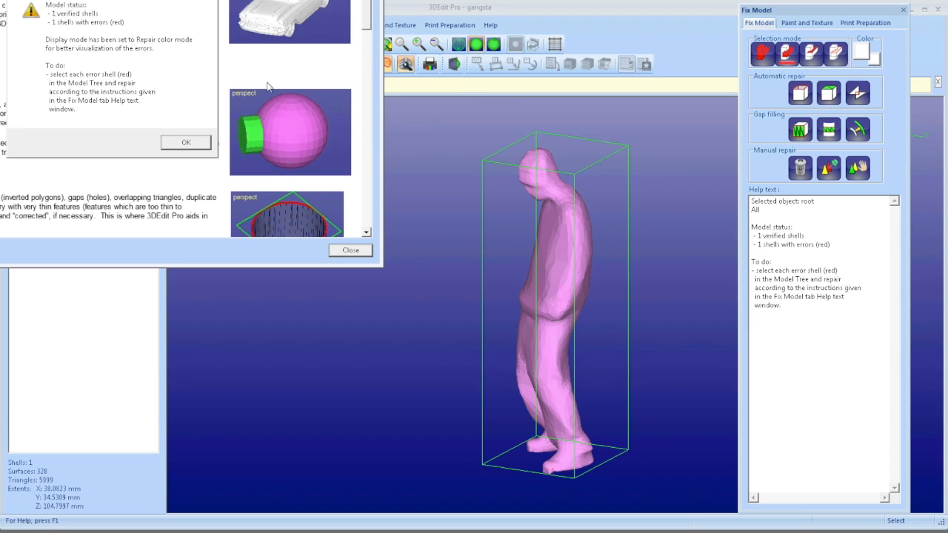
click(185, 142)
Read through the Introduction to File Fixing window to its end and close it
click(281, 200)
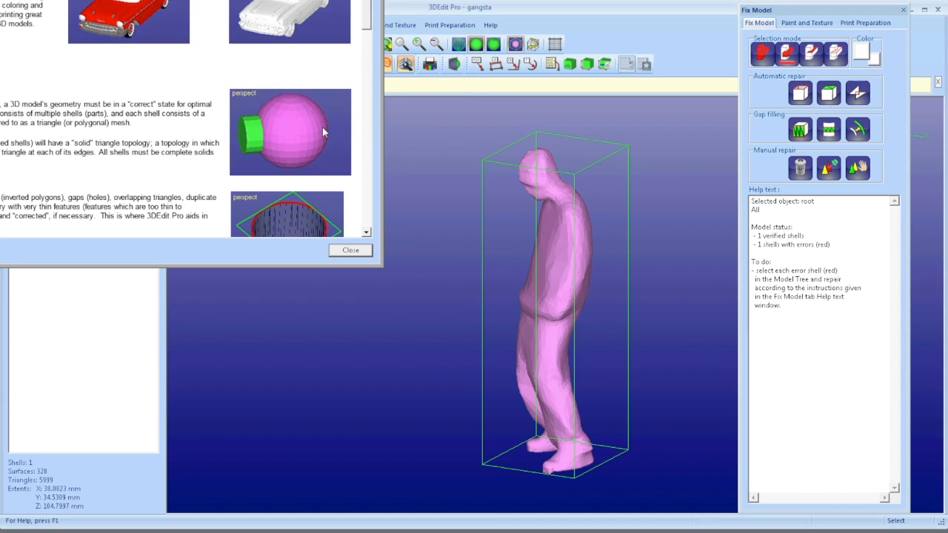
drag(308, 0, 568, 56)
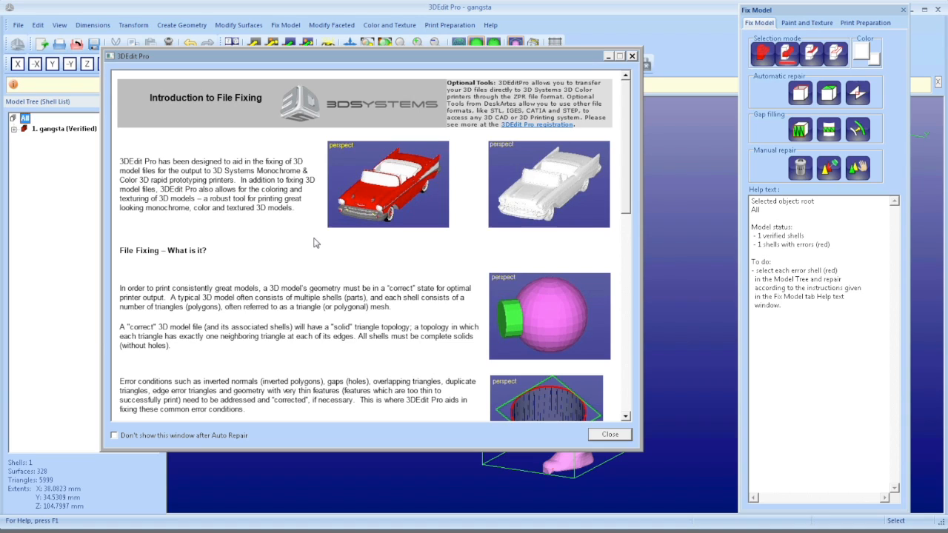
drag(626, 168, 626, 398)
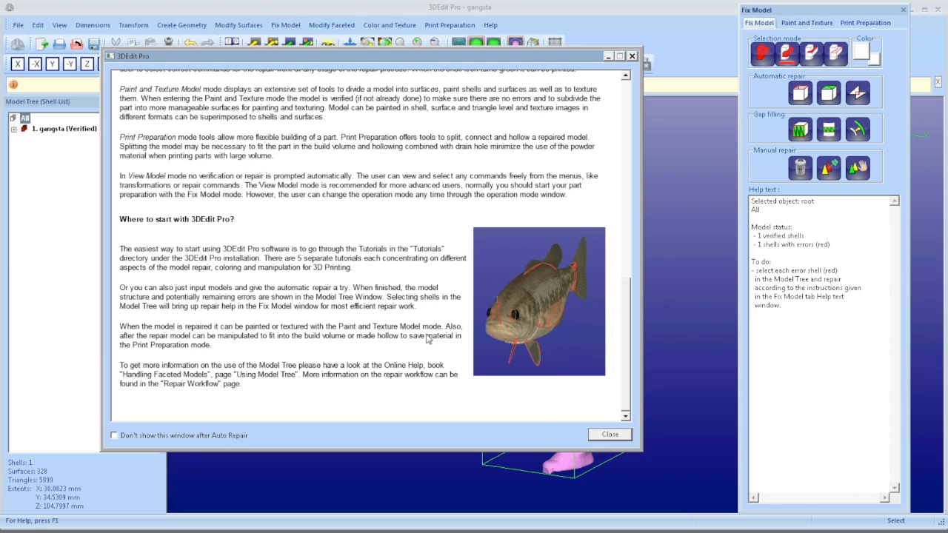
click(610, 435)
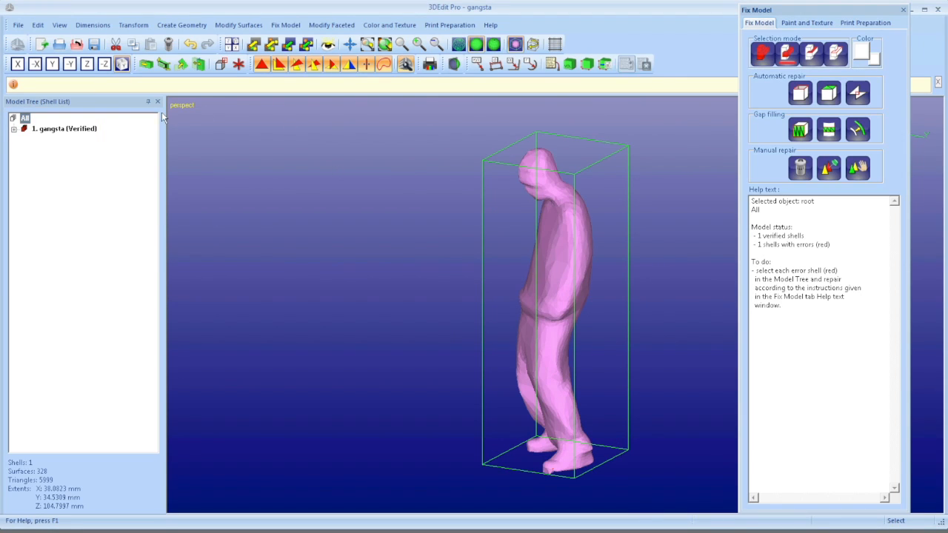
Select the gangsta shell in the Model Tree to examine its repair status, and check the Model Tree Window display option
click(41, 128)
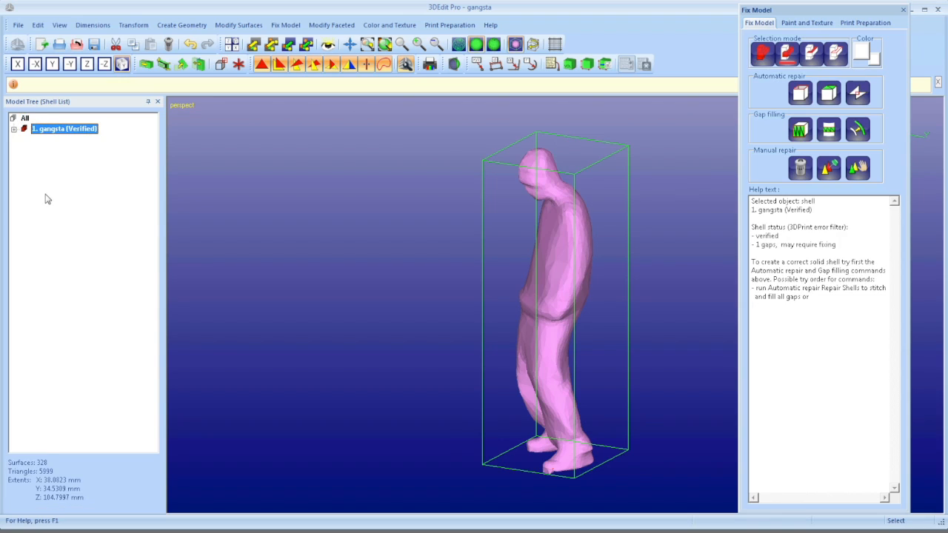
click(58, 26)
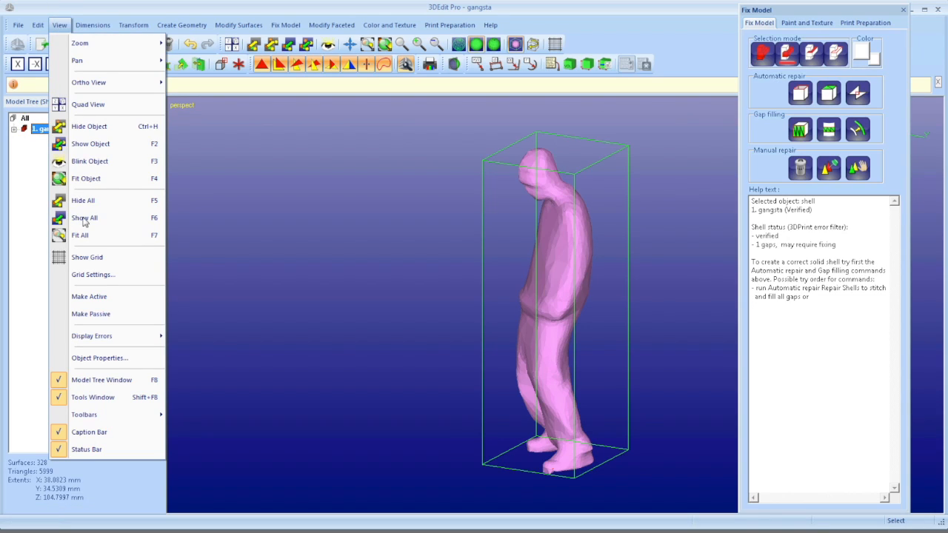
click(101, 380)
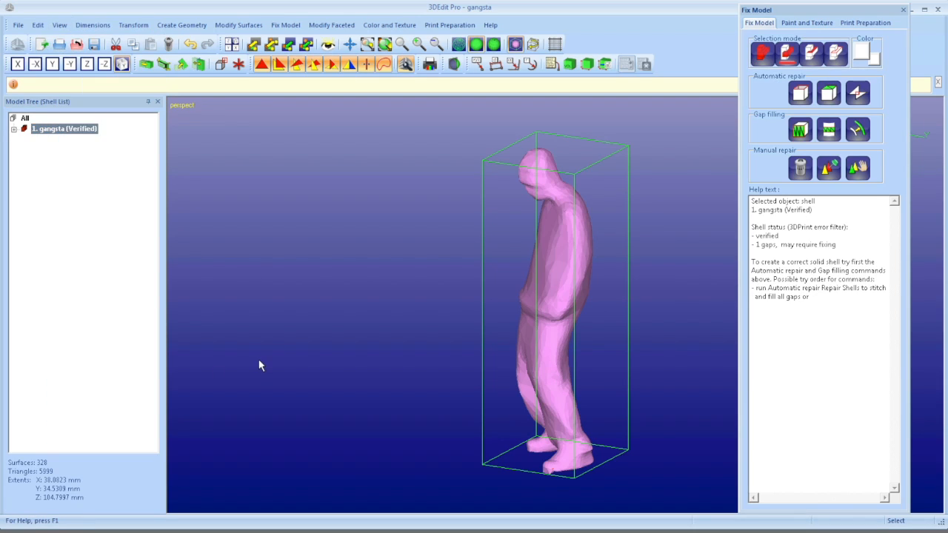
Fill the gap of the gangsta shell using the polyline listed under its Gaps entry
click(13, 129)
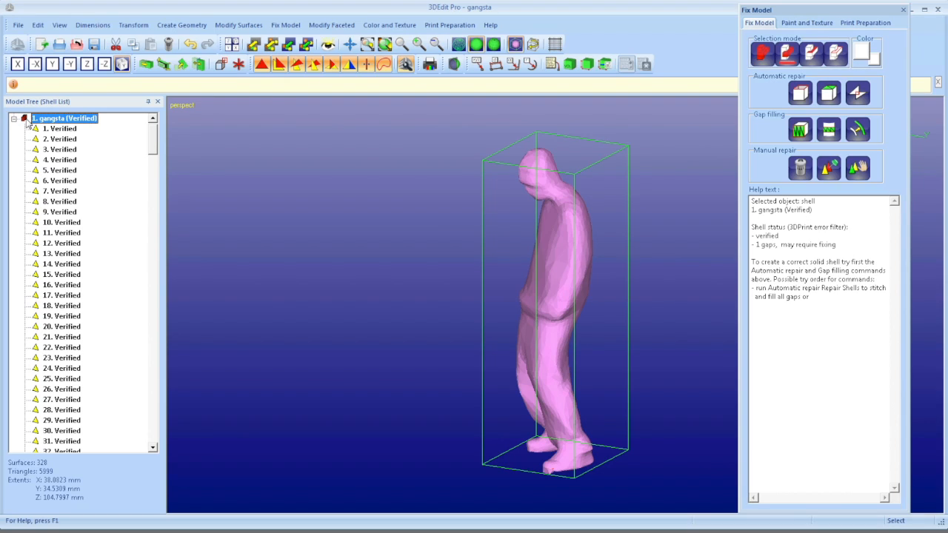
drag(145, 140, 170, 442)
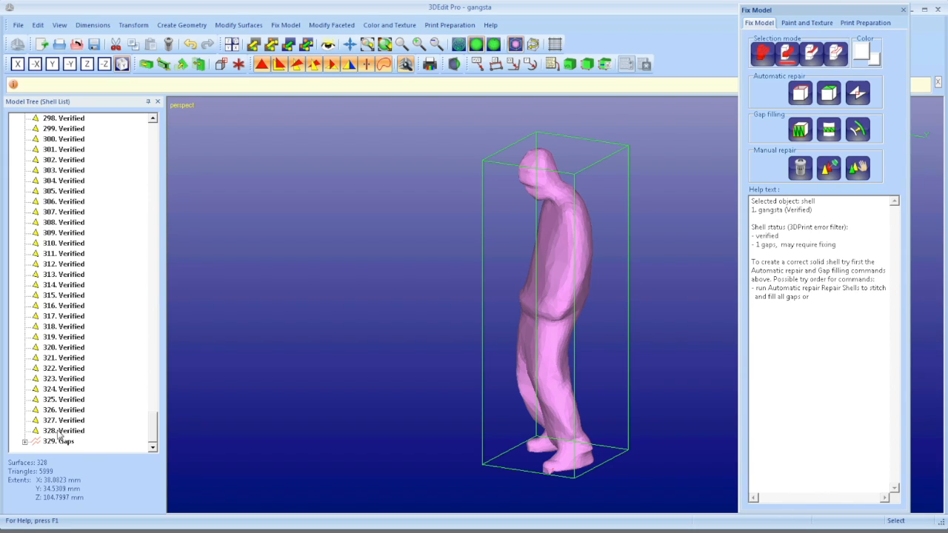
click(24, 441)
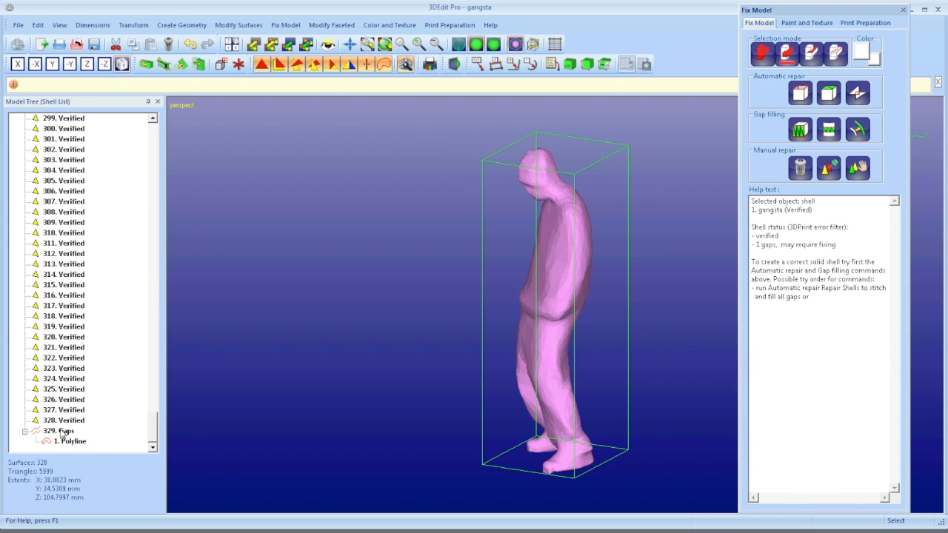
click(58, 431)
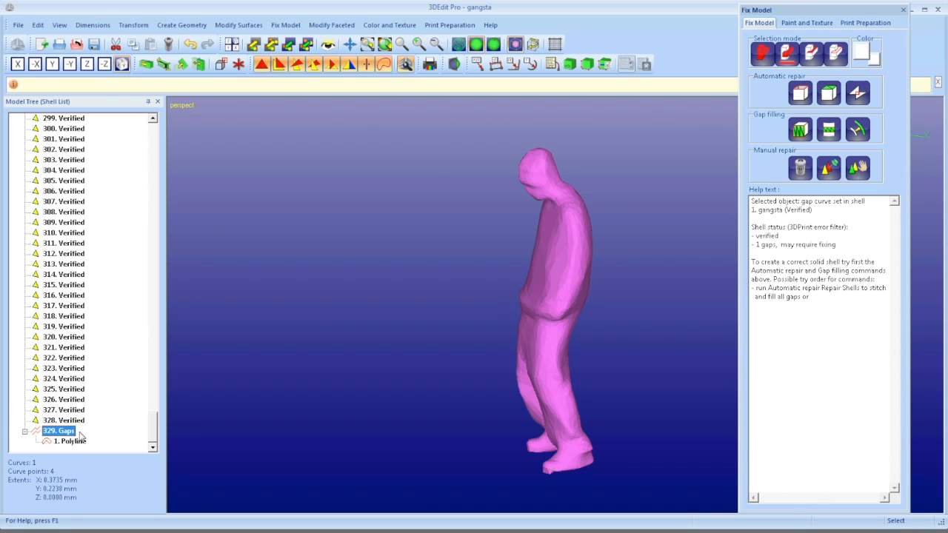
click(55, 442)
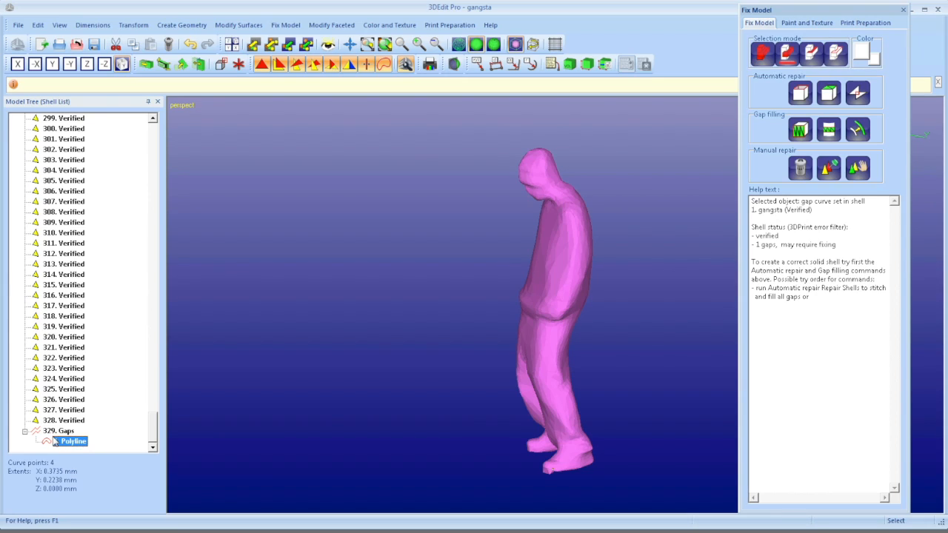
click(566, 317)
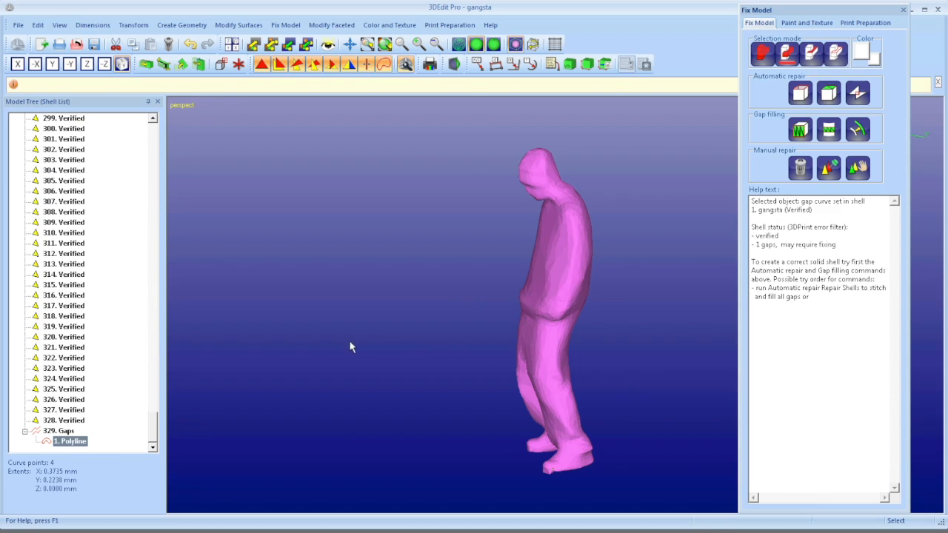
click(70, 442)
click(798, 131)
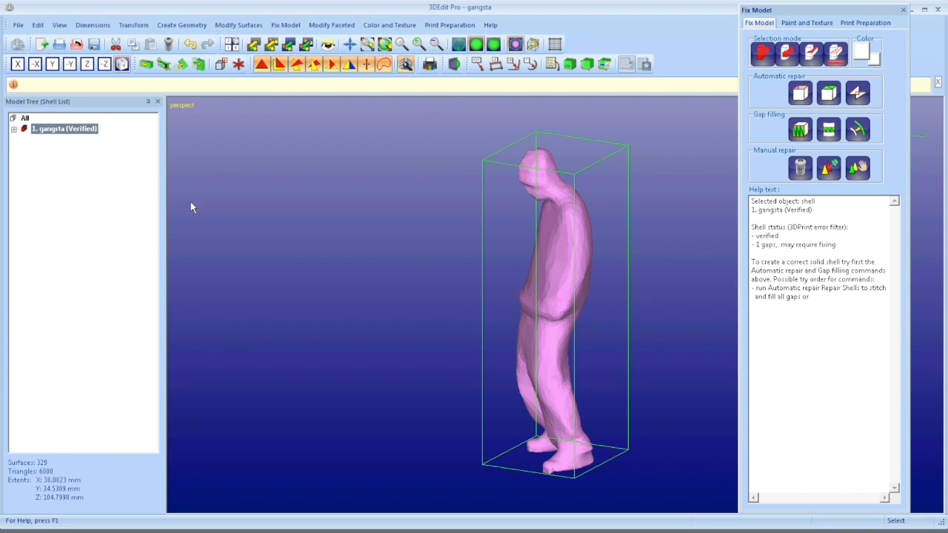
click(35, 142)
click(549, 215)
Hide the message bar above the viewport and try the gap filling command that needs two gap curves, closing its tip
click(938, 83)
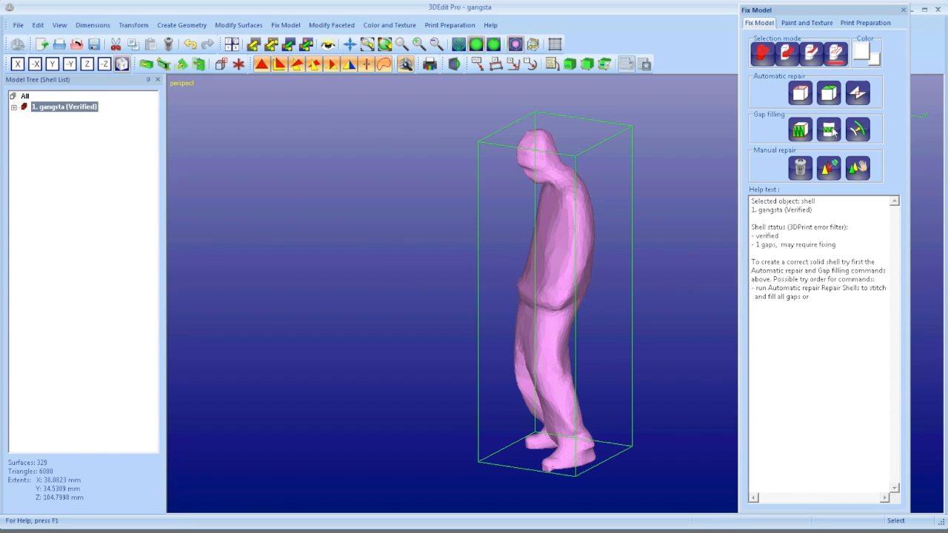
click(831, 131)
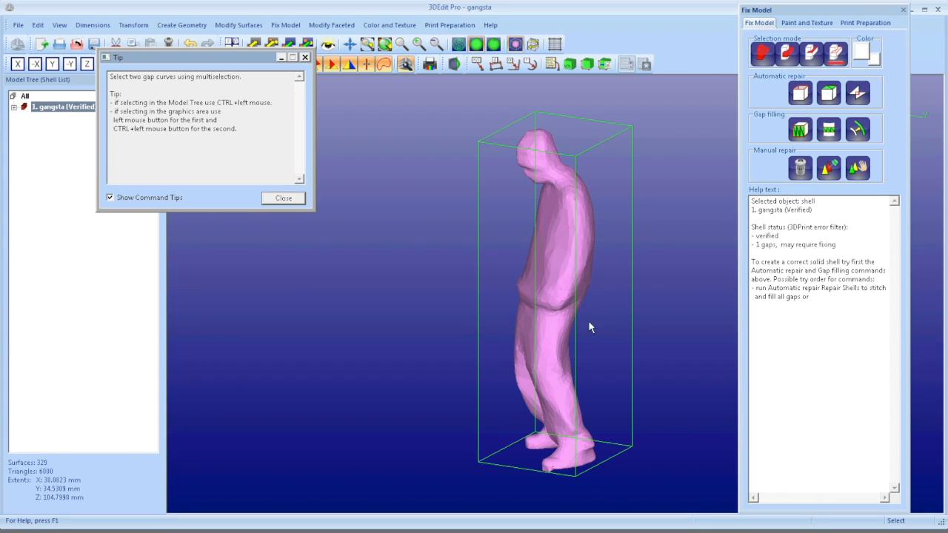
click(283, 199)
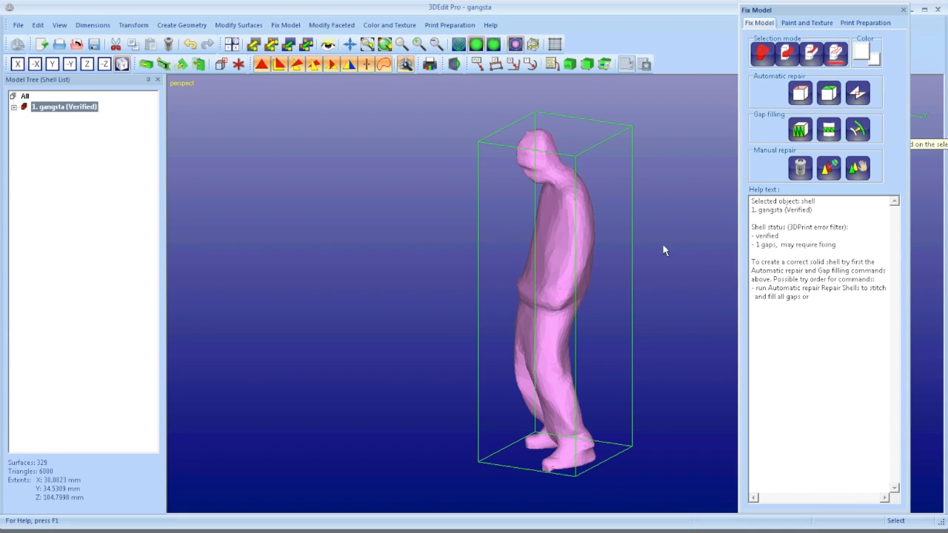
Expand the gangsta shell's surface list and select the polyline under its Gaps entry to inspect it
click(14, 107)
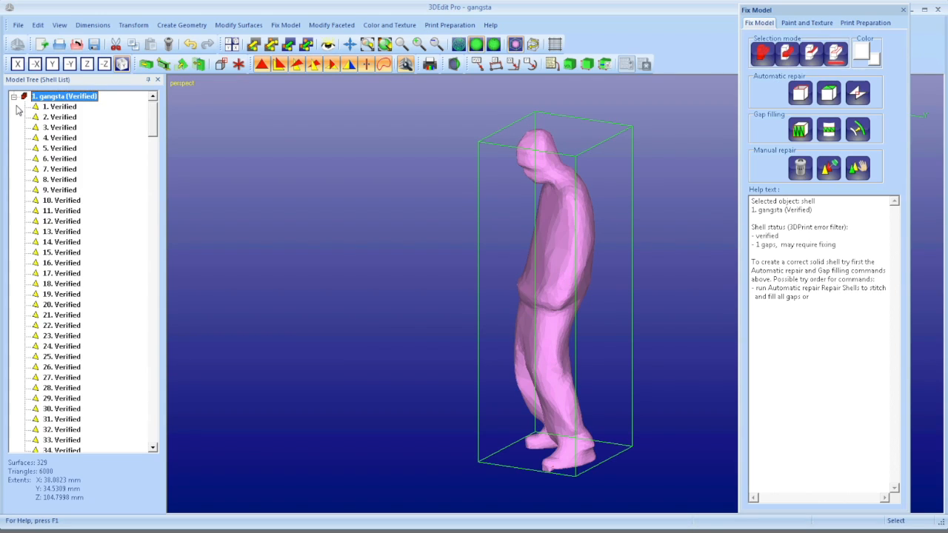
drag(153, 133, 124, 458)
click(45, 442)
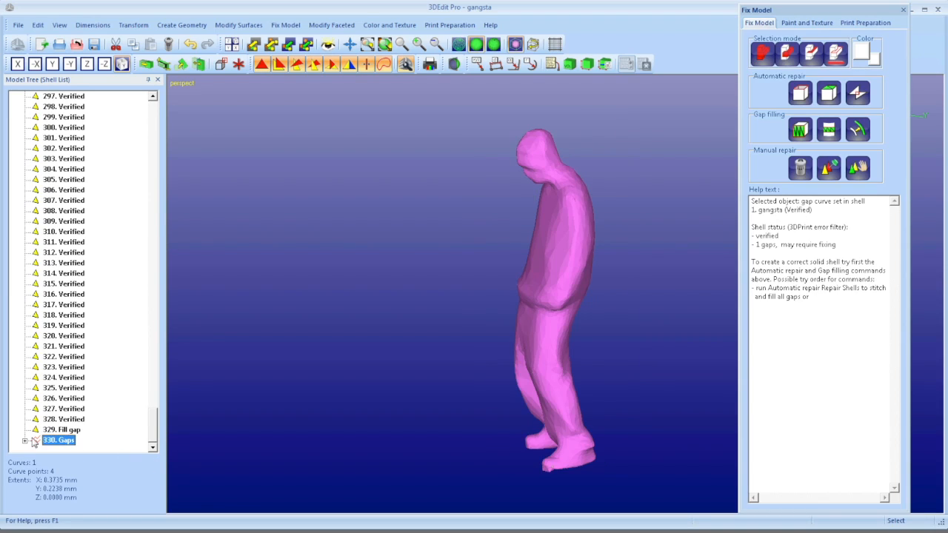
click(24, 440)
click(69, 440)
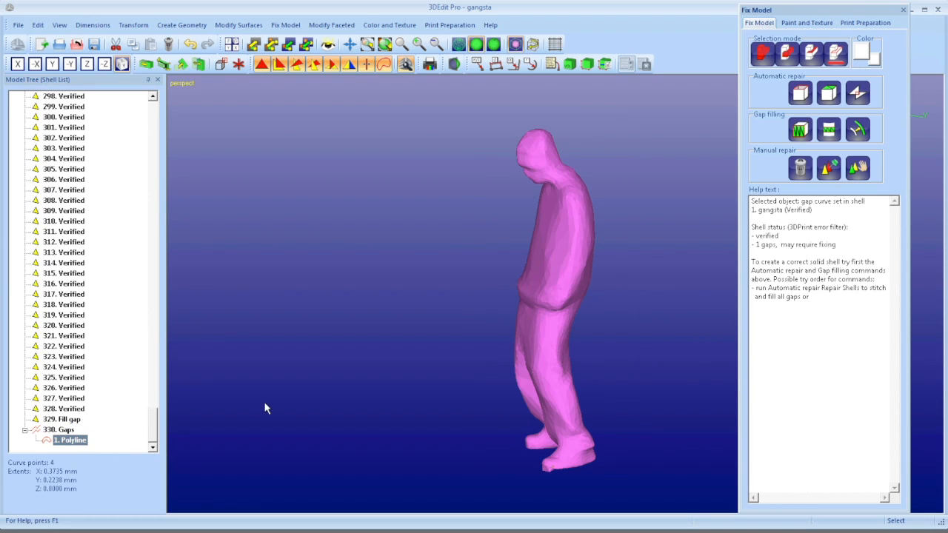
Offset the gangsta model with the default wall thickness (1/100 of max extent) and original colors for new surfaces, and check its surface list
click(856, 131)
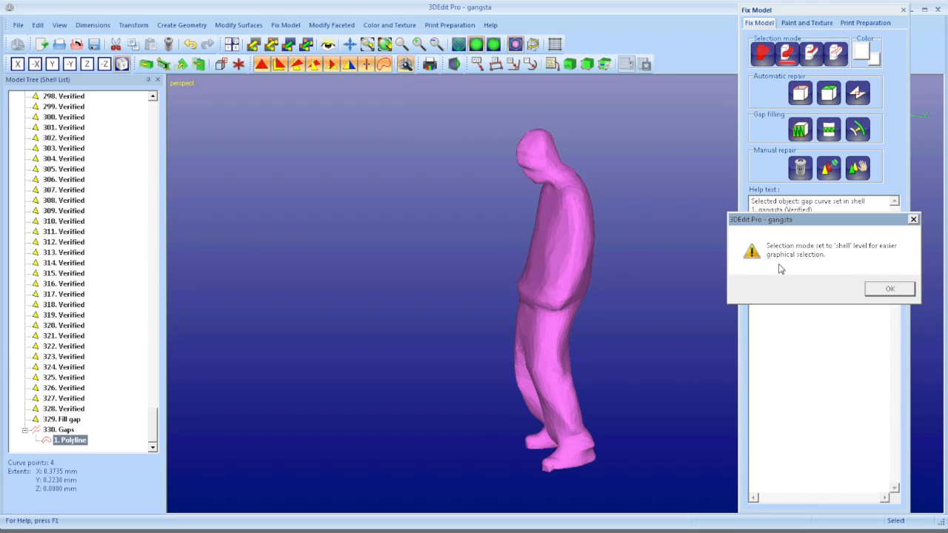
click(898, 289)
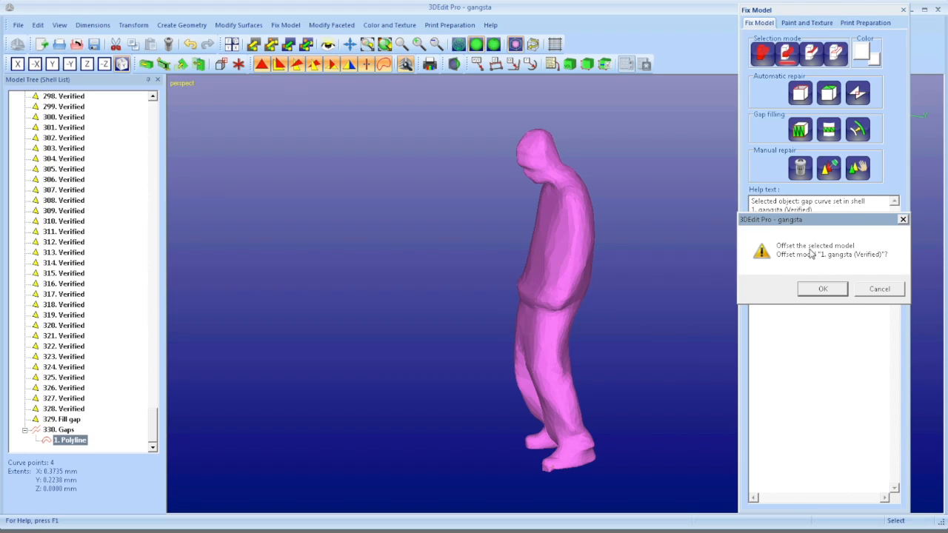
click(835, 291)
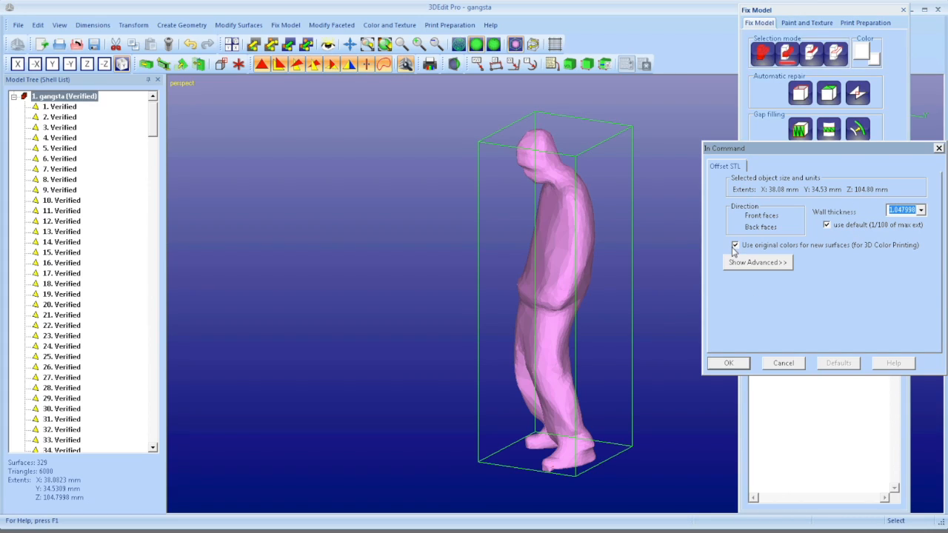
click(726, 364)
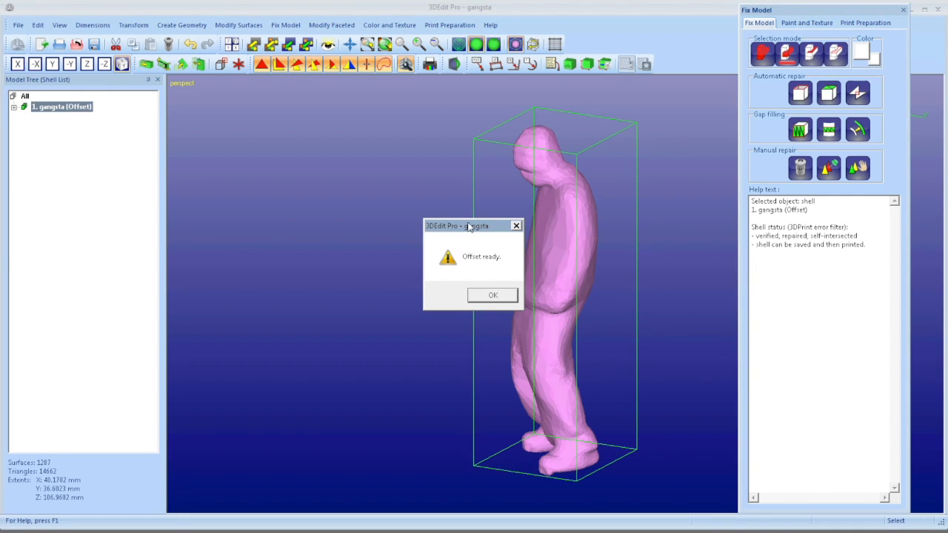
click(492, 297)
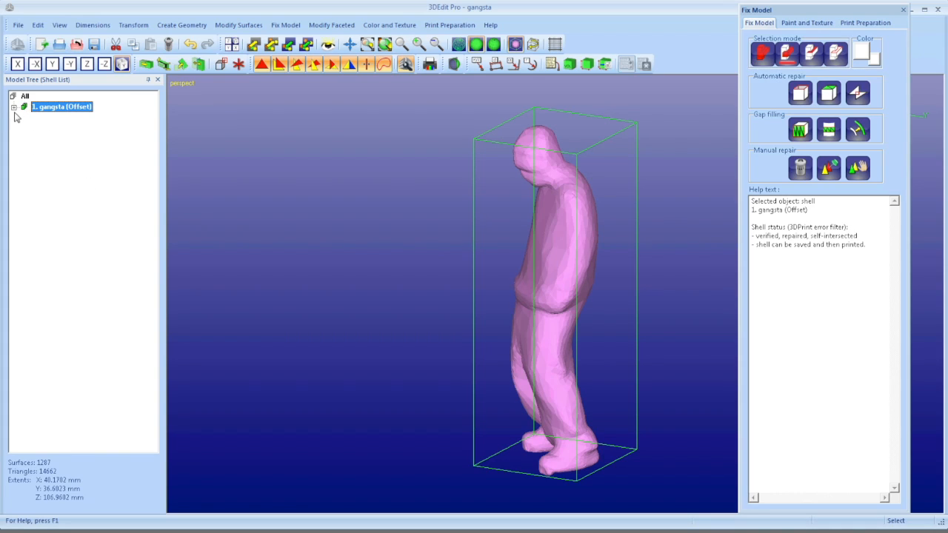
click(14, 107)
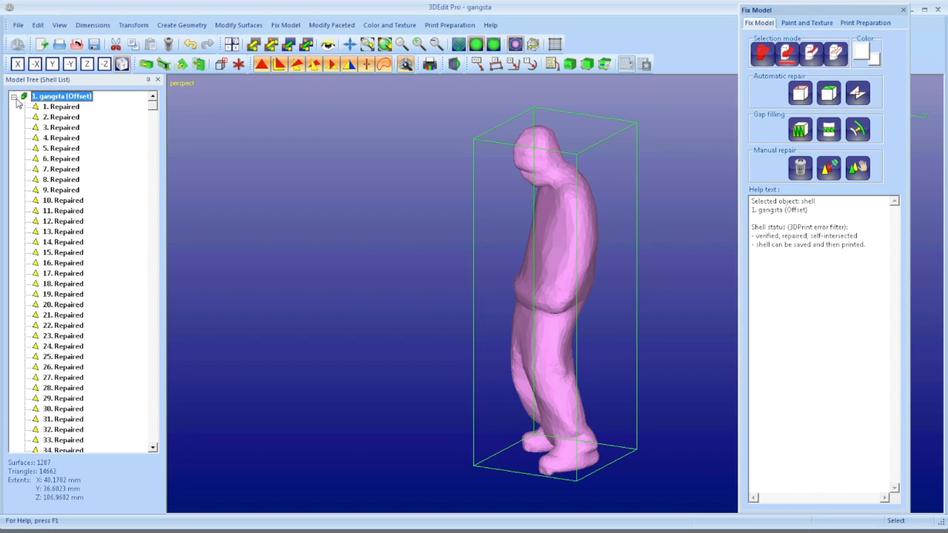
click(14, 96)
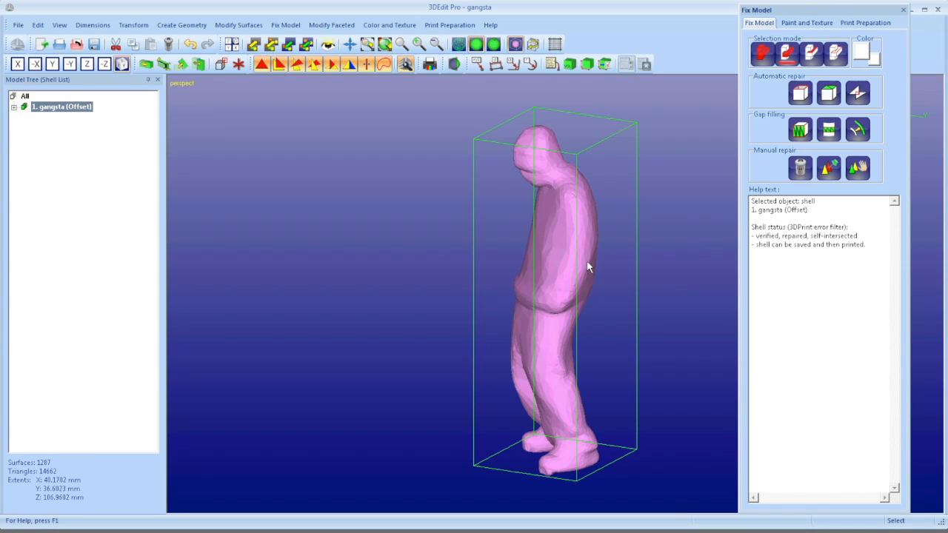
Examine the offset gangsta figure from the side and front, including a close look at its jacket surface
scroll(772, 81, down, 1)
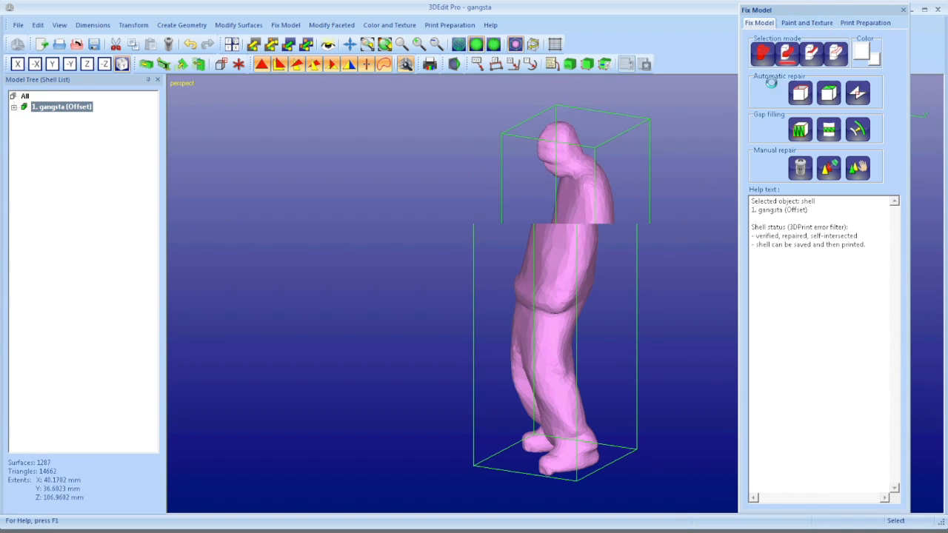
scroll(772, 83, down, 2)
scroll(692, 198, up, 3)
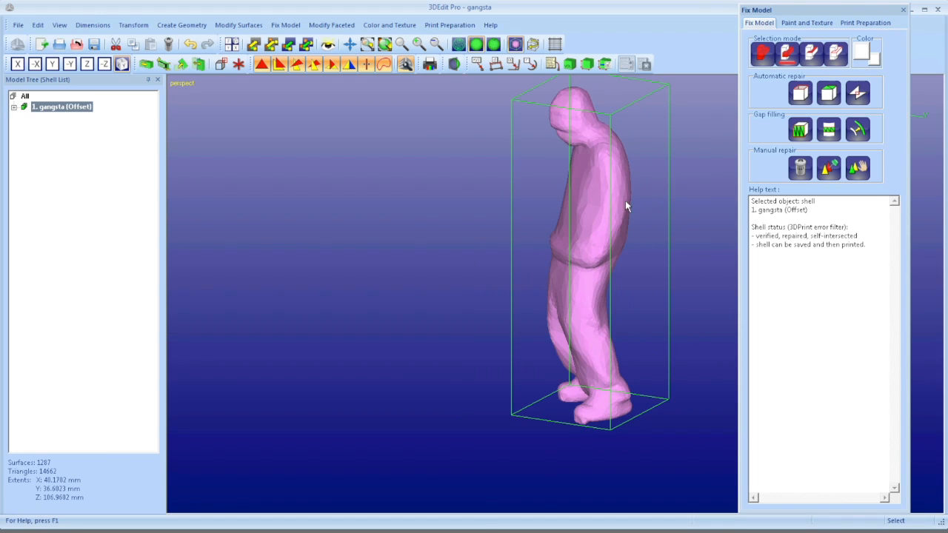
middle_drag(622, 213, 512, 254)
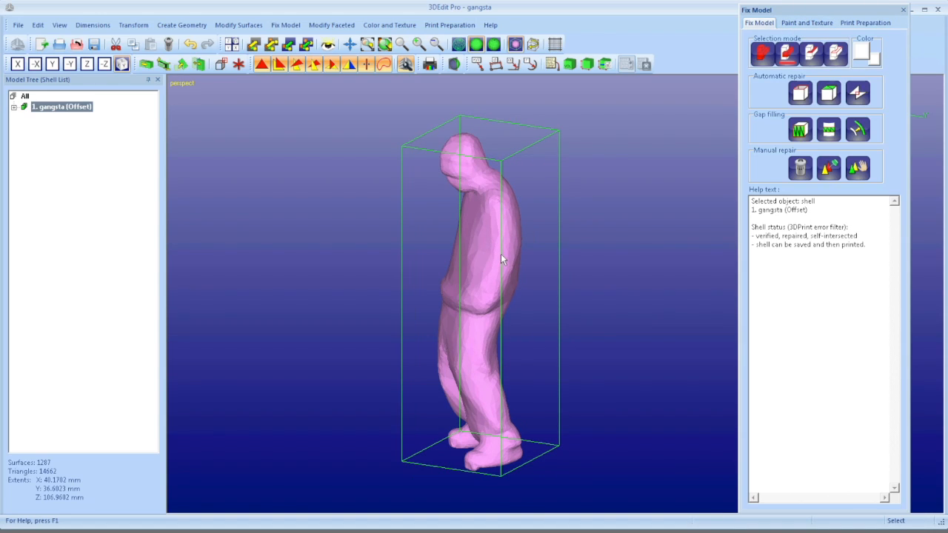
middle_drag(507, 236, 660, 232)
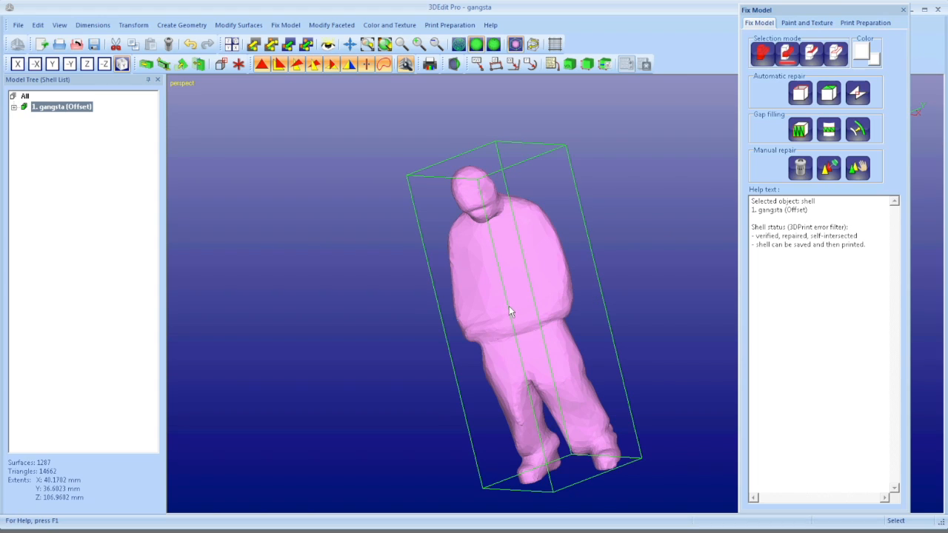
scroll(508, 306, up, 5)
scroll(509, 306, up, 5)
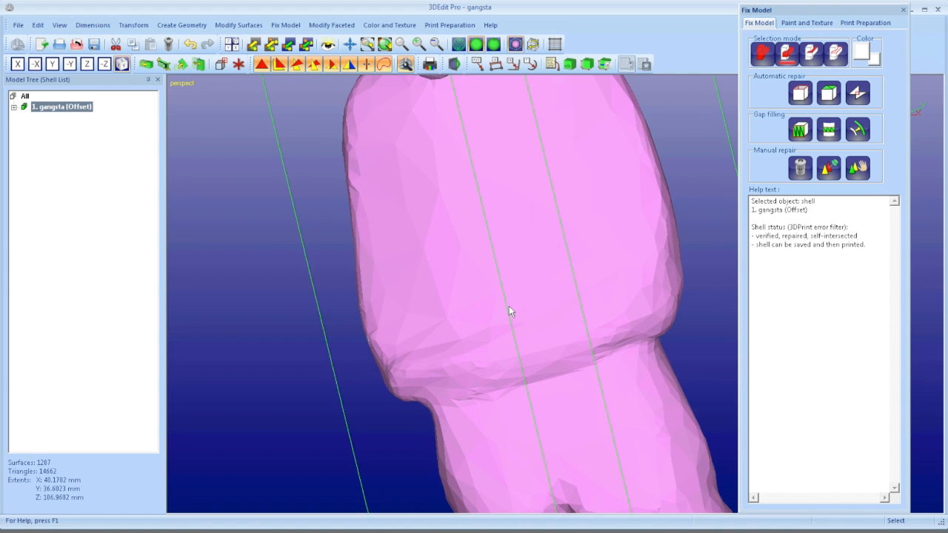
scroll(509, 306, down, 8)
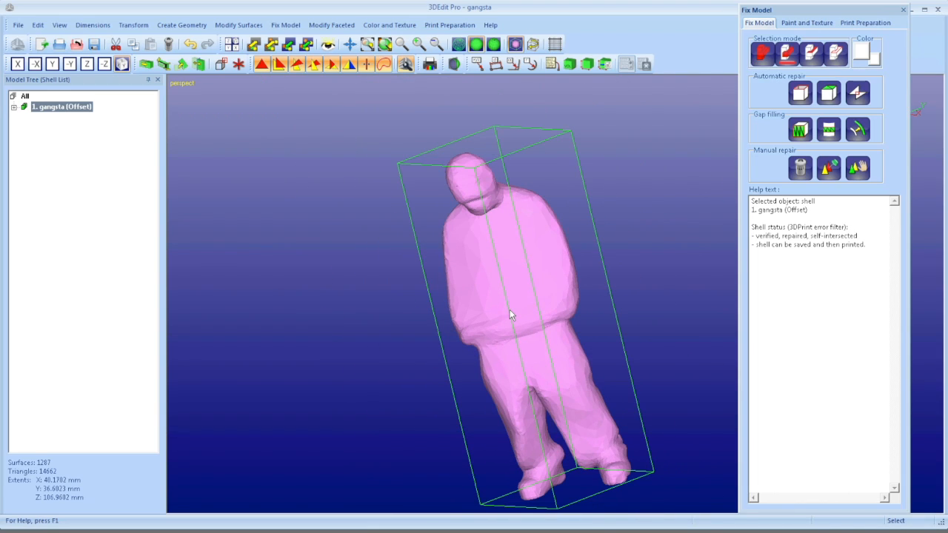
Inspect the legs and feet of the offset figure up close, and check the whole body from its other side
middle_drag(509, 314, 421, 153)
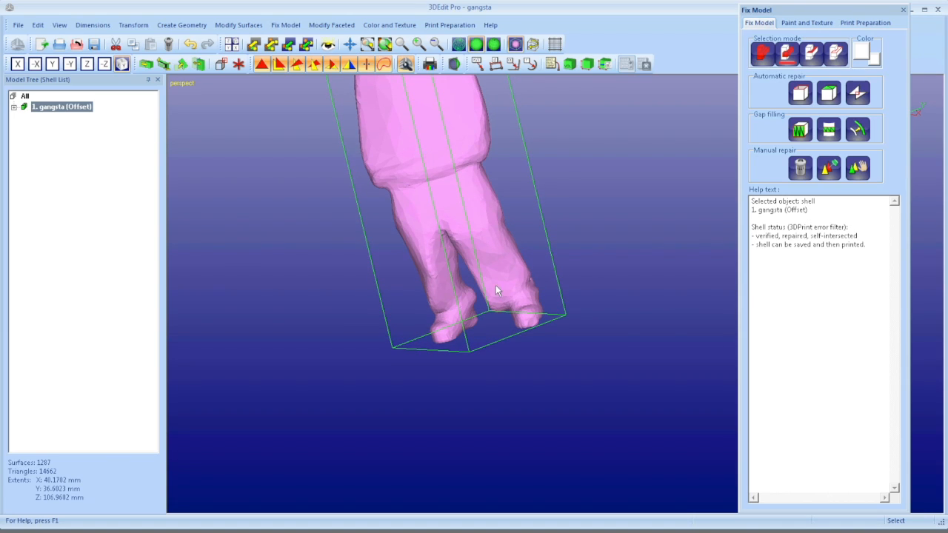
scroll(459, 324, down, 2)
scroll(459, 323, up, 3)
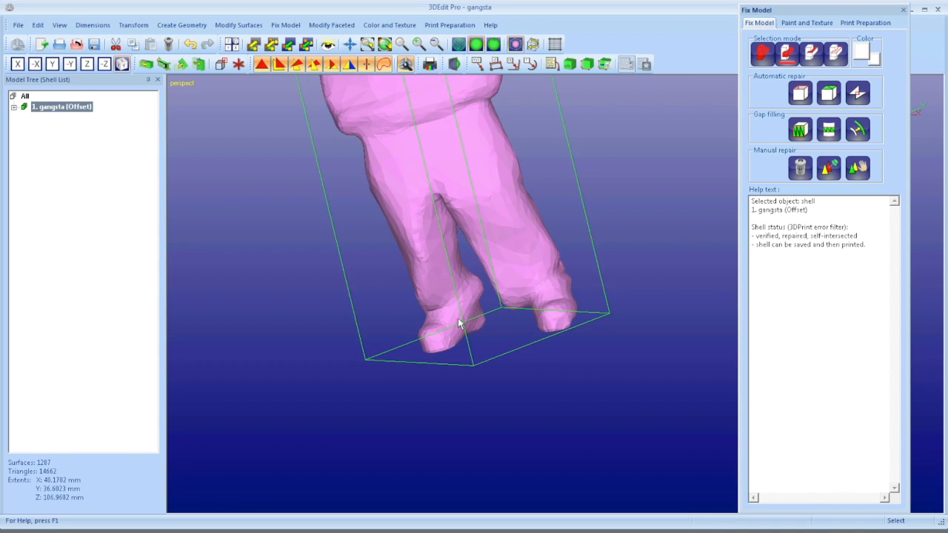
scroll(459, 323, up, 4)
middle_drag(457, 320, 501, 288)
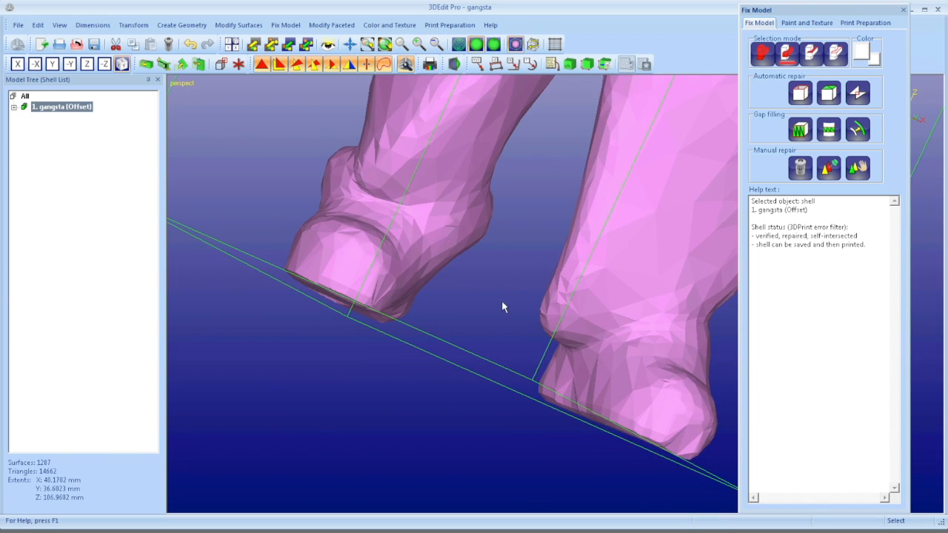
scroll(503, 302, down, 6)
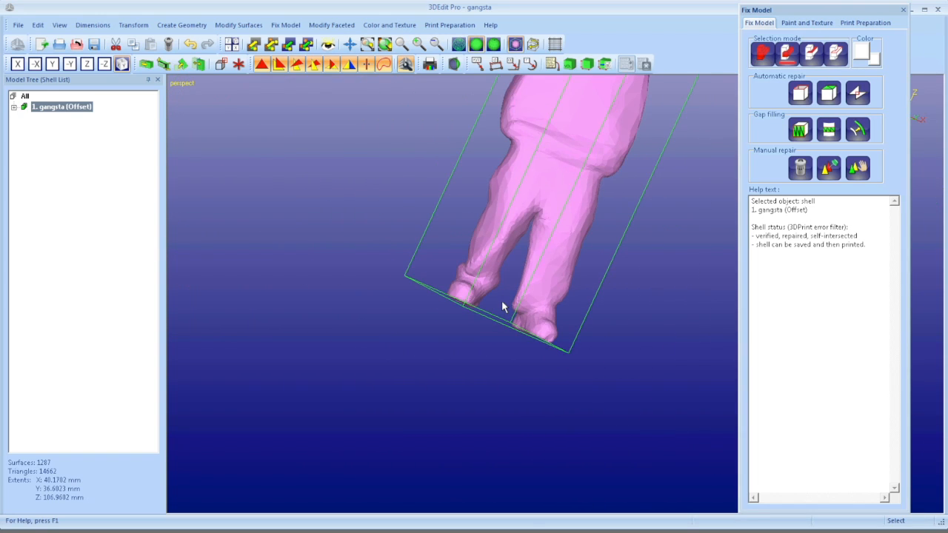
middle_drag(502, 304, 662, 259)
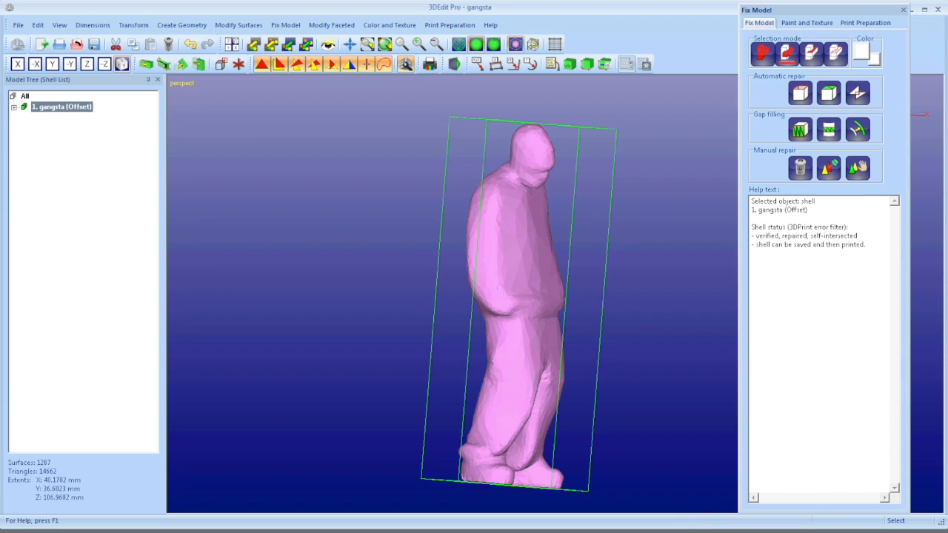
Switch to the Paint and Texture tools and change the display to 3D Printer color mode
click(814, 23)
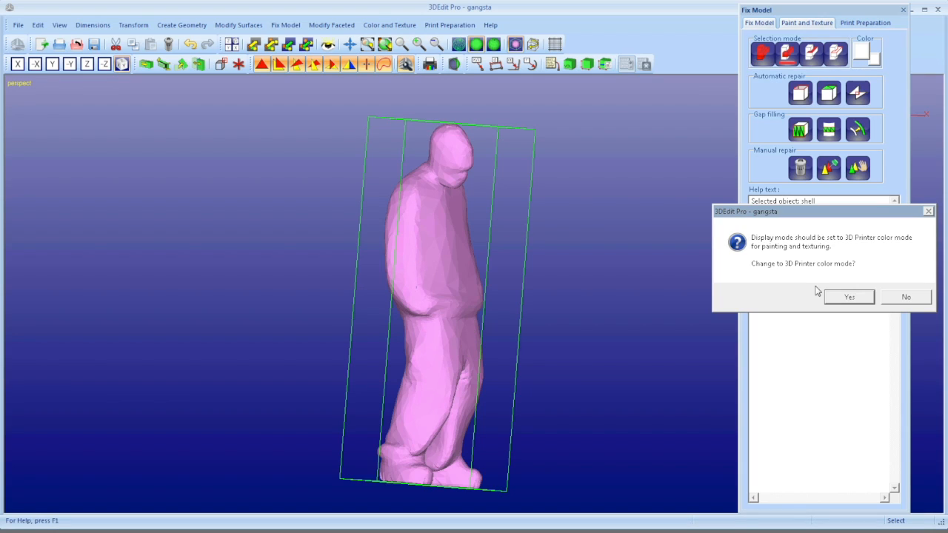
click(848, 296)
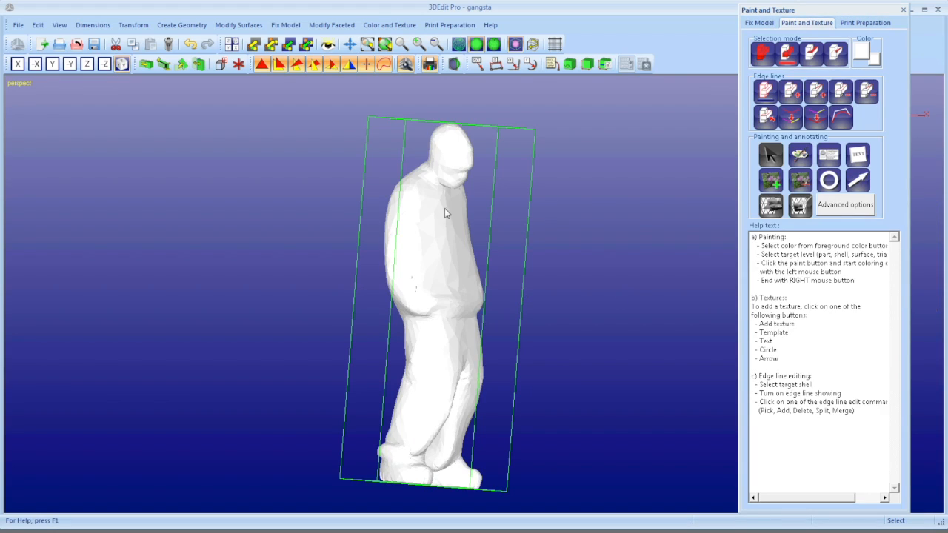
right_click(394, 261)
click(517, 296)
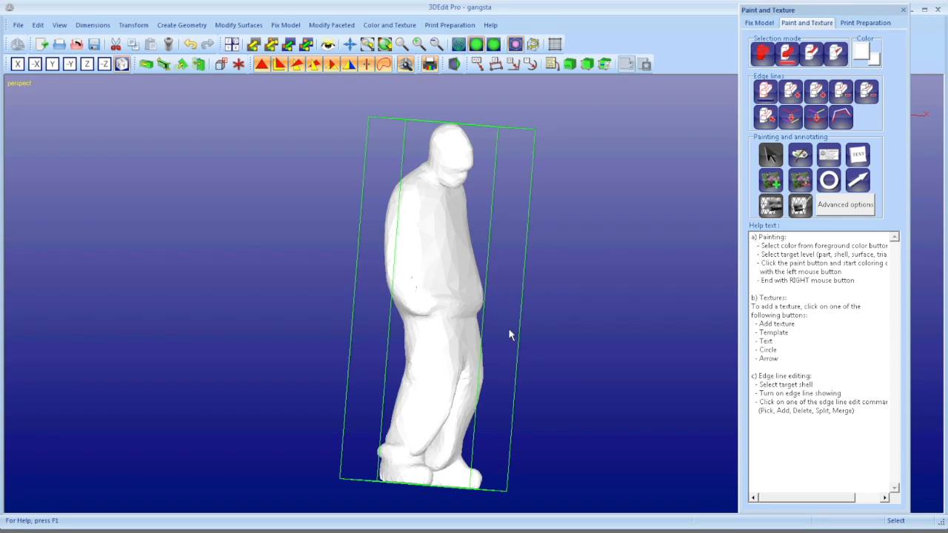
drag(459, 315, 444, 342)
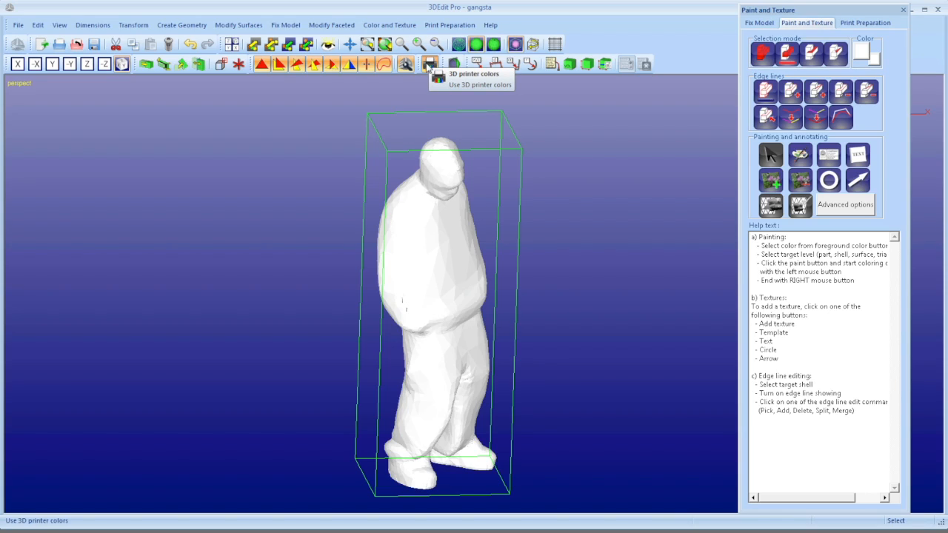
click(430, 66)
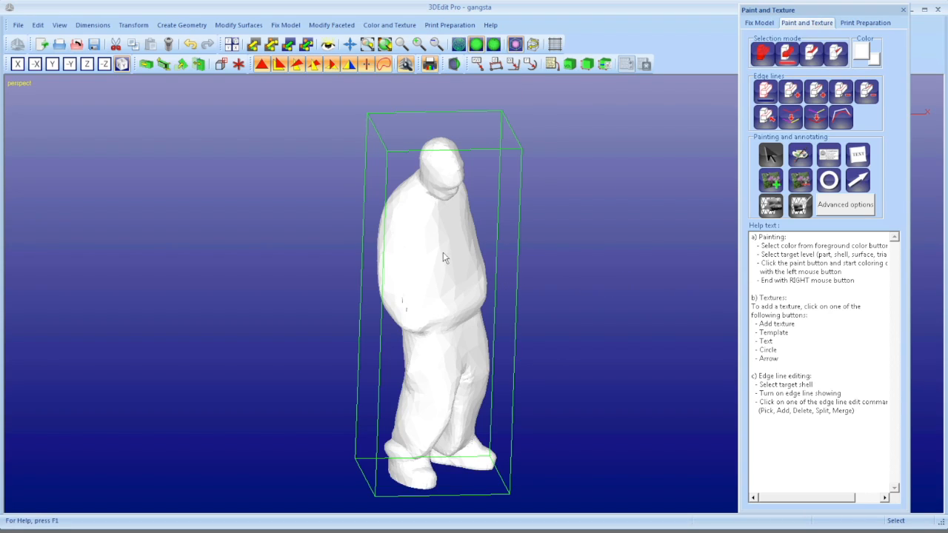
Set the foreground paint color to magenta from the basic colors
scroll(443, 256, down, 3)
scroll(443, 256, up, 3)
scroll(443, 255, up, 5)
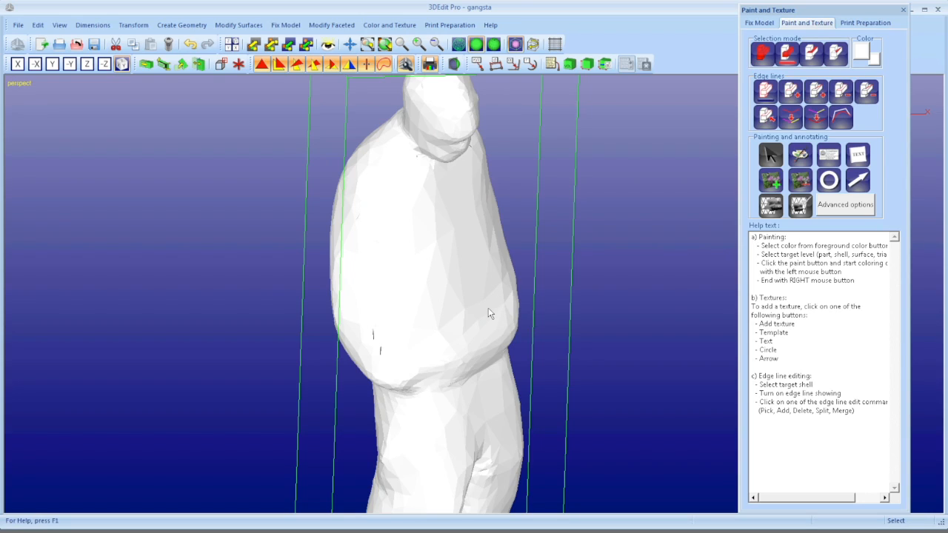
scroll(422, 181, down, 3)
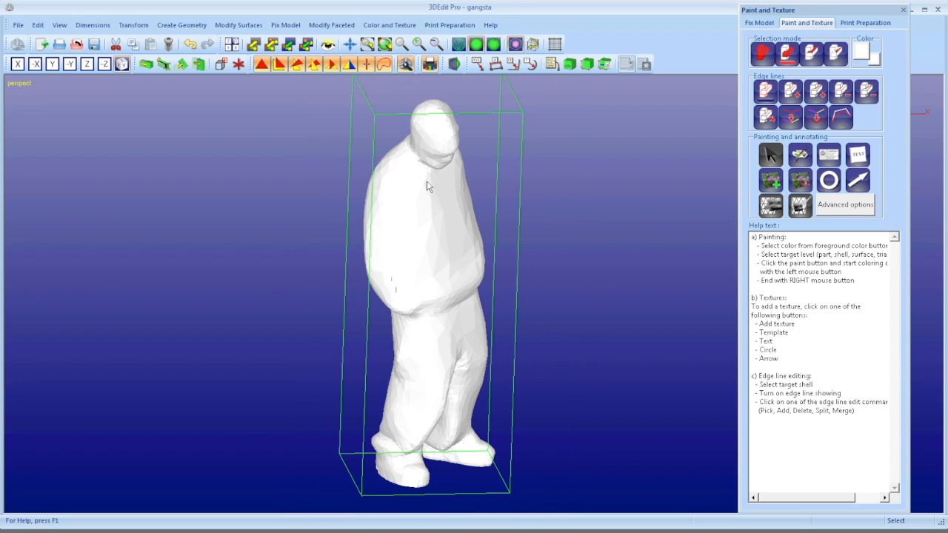
scroll(428, 176, up, 4)
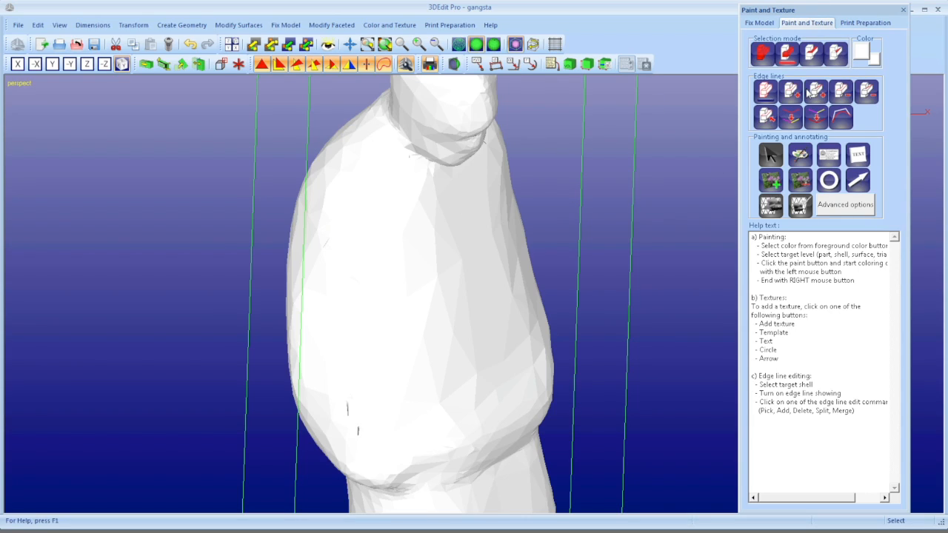
click(864, 56)
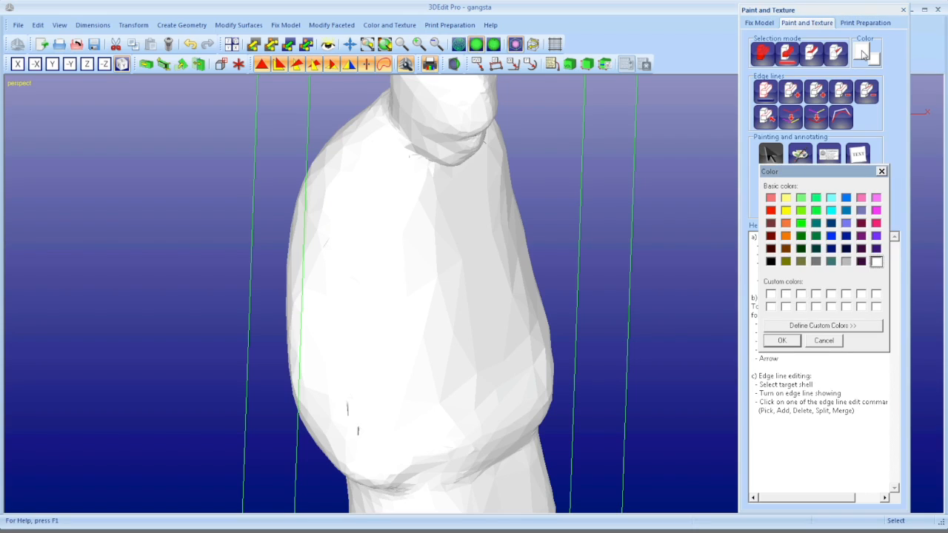
click(876, 211)
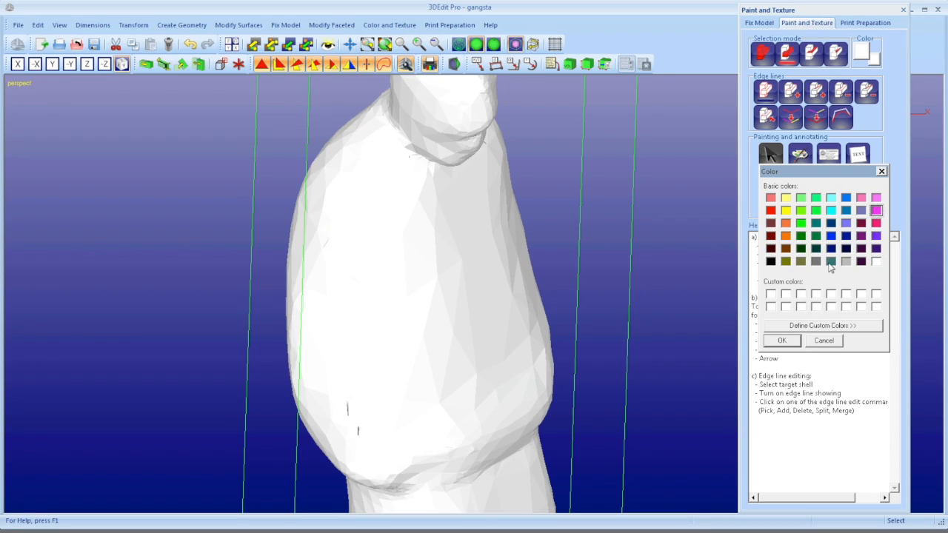
click(781, 341)
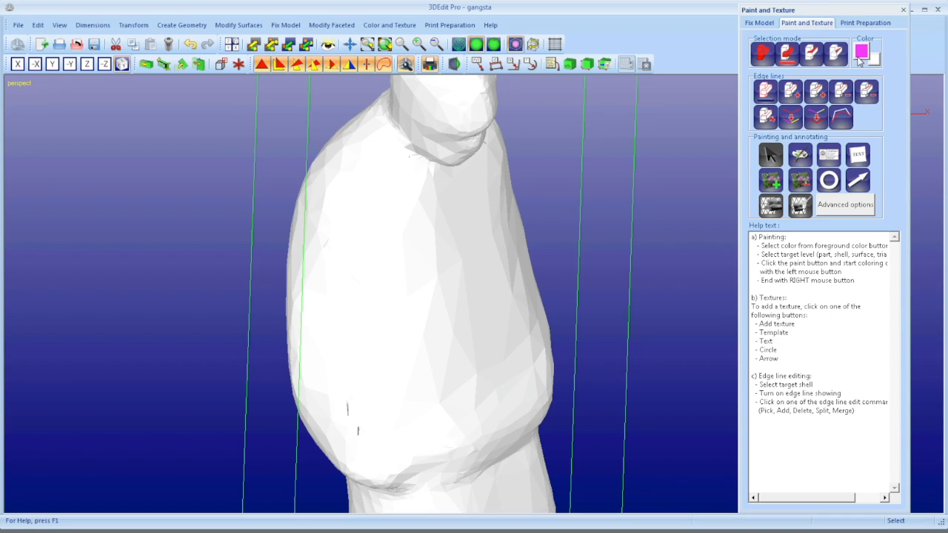
Paint the whole part magenta in part selection mode and undo the paint
click(764, 54)
click(802, 154)
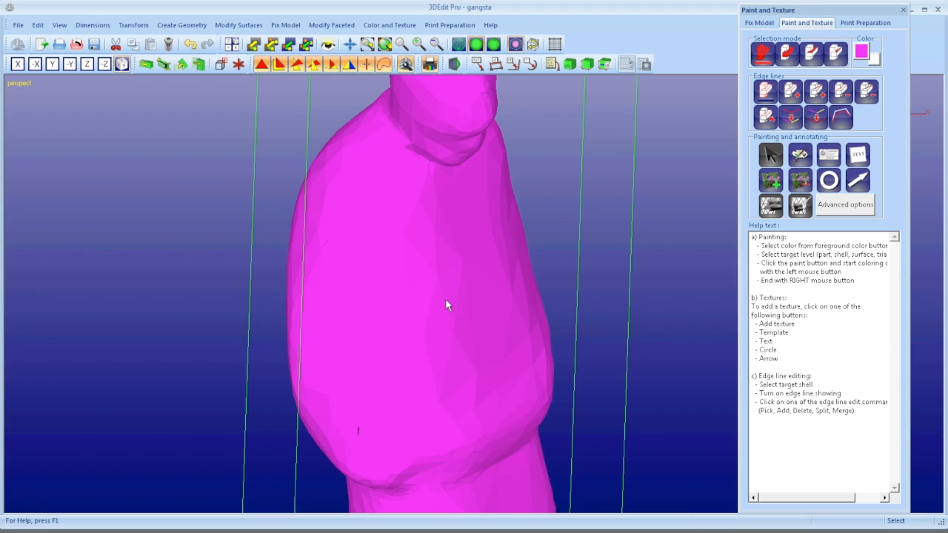
scroll(446, 304, down, 5)
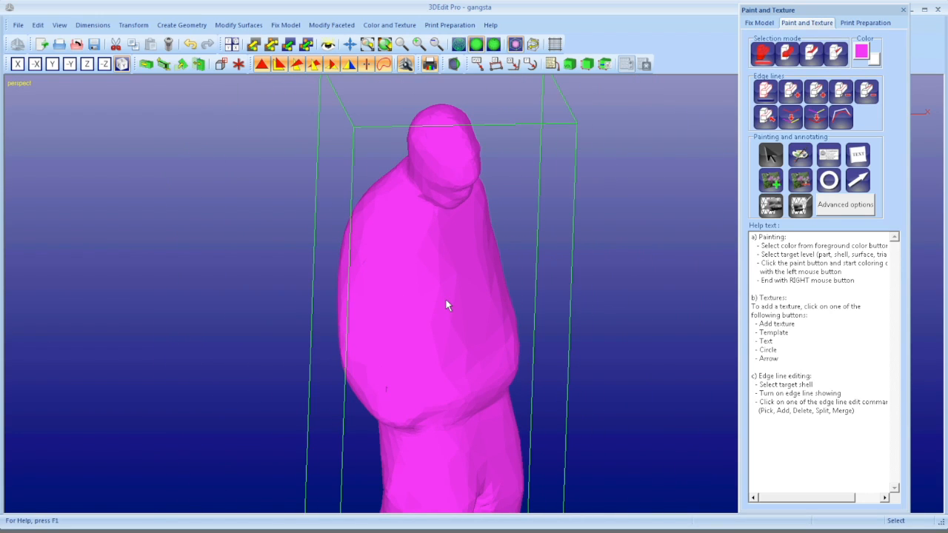
scroll(447, 305, up, 2)
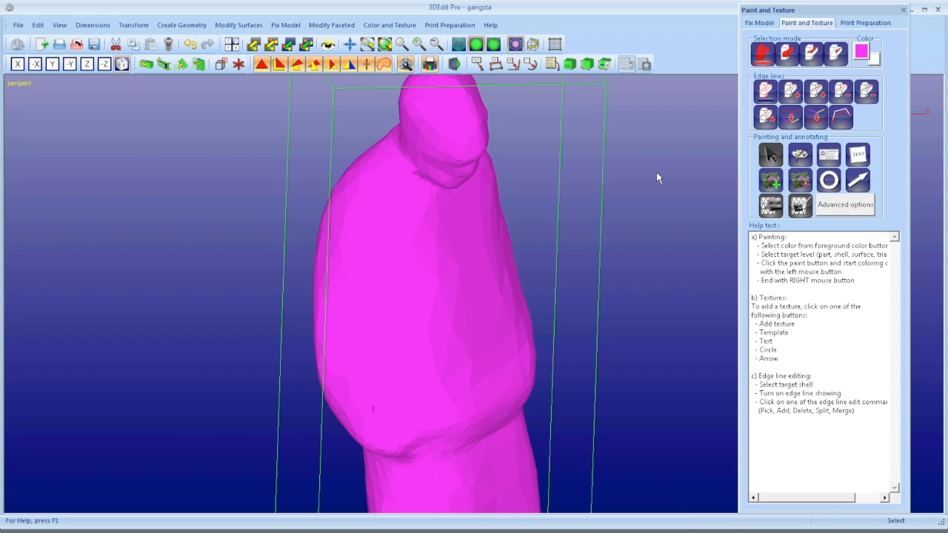
key(ctrl+z)
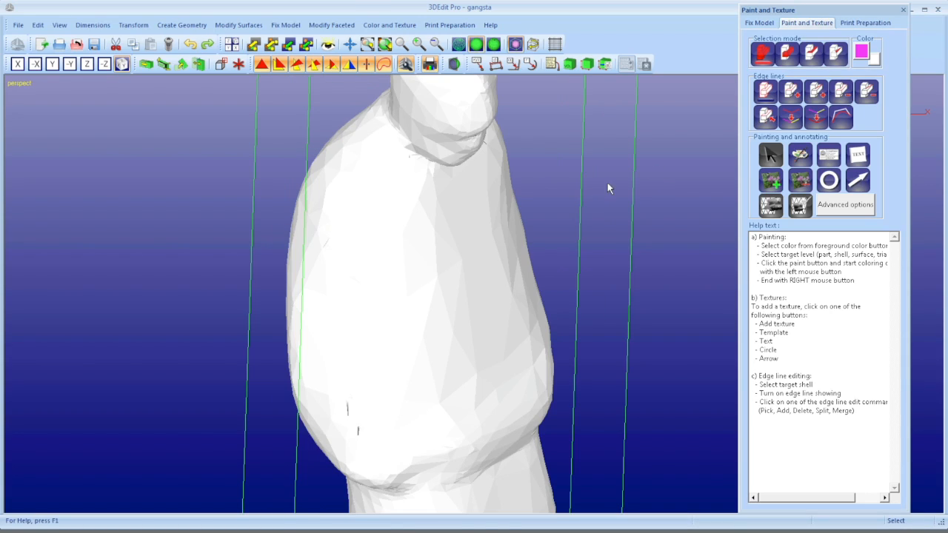
Paint the gangsta shell magenta in shell selection mode and end the painting
click(788, 51)
click(802, 156)
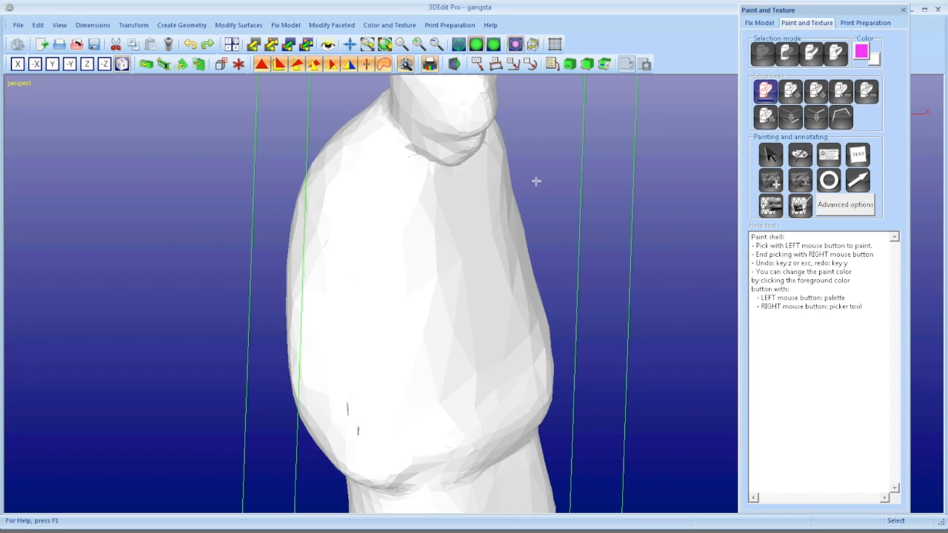
click(397, 210)
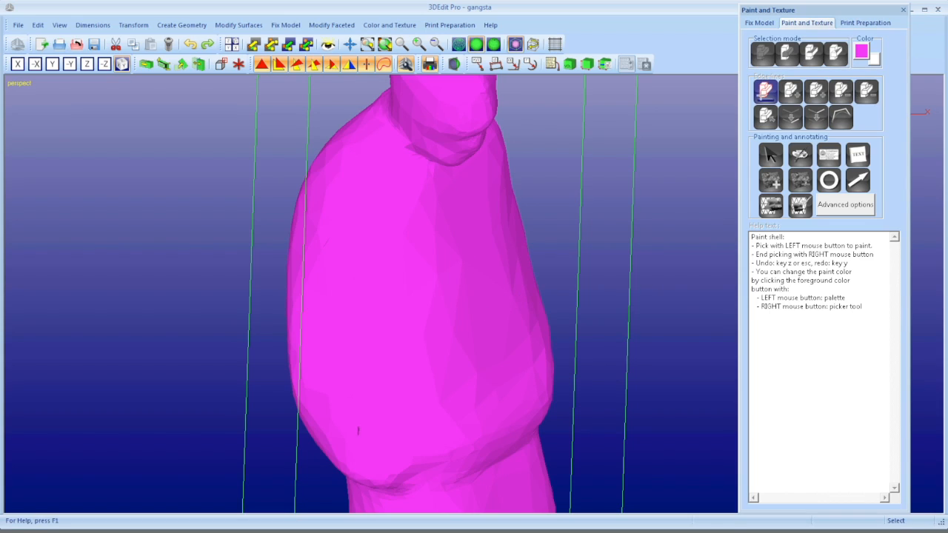
right_click(454, 249)
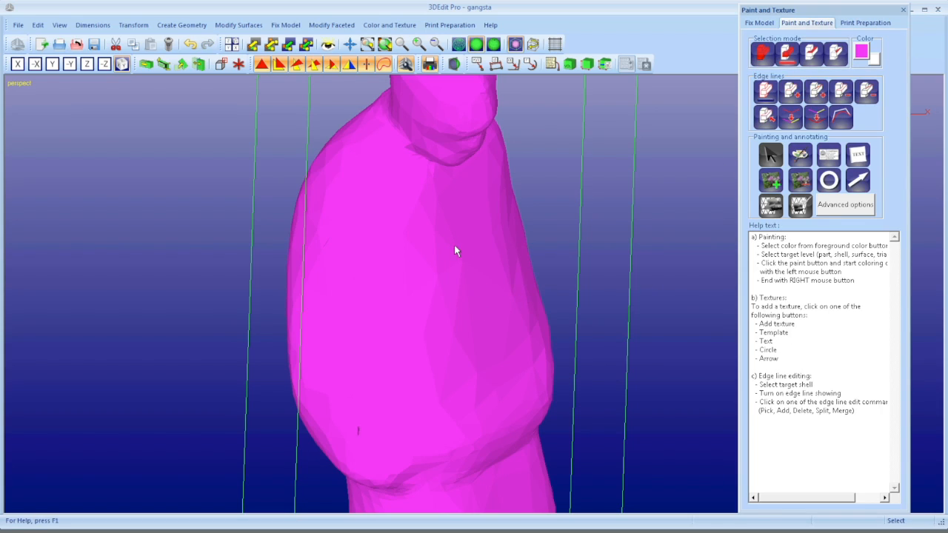
Read the help text on painting, textures and edge line editing
click(787, 53)
mouse_move(753, 237)
mouse_down()
mouse_move(836, 338)
mouse_move(876, 443)
mouse_up()
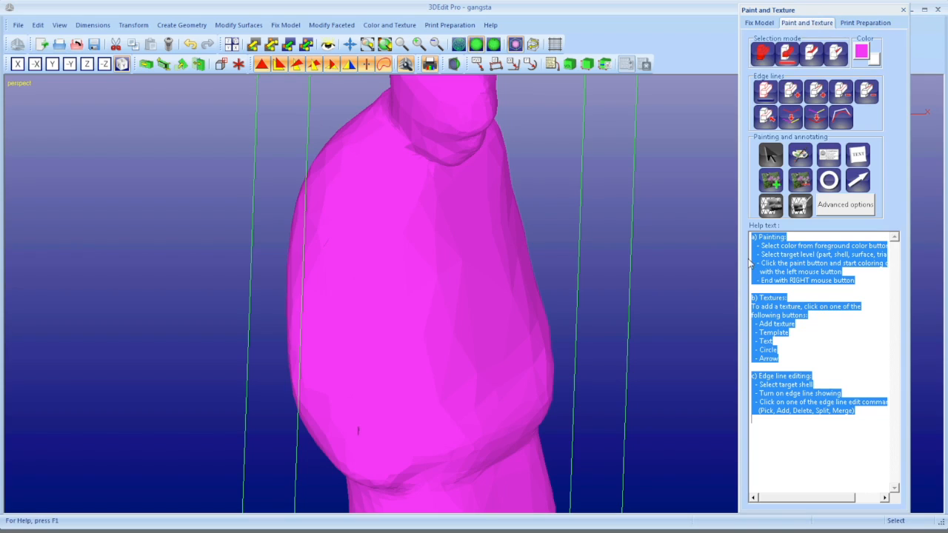
click(810, 326)
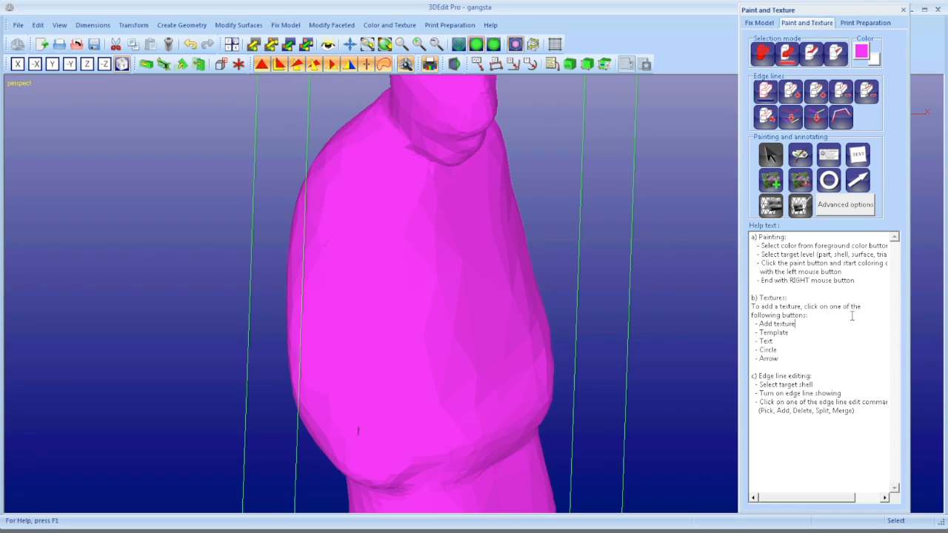
Start and leave single-surface painting, and undo the magenta paint on the shell
click(809, 52)
click(802, 154)
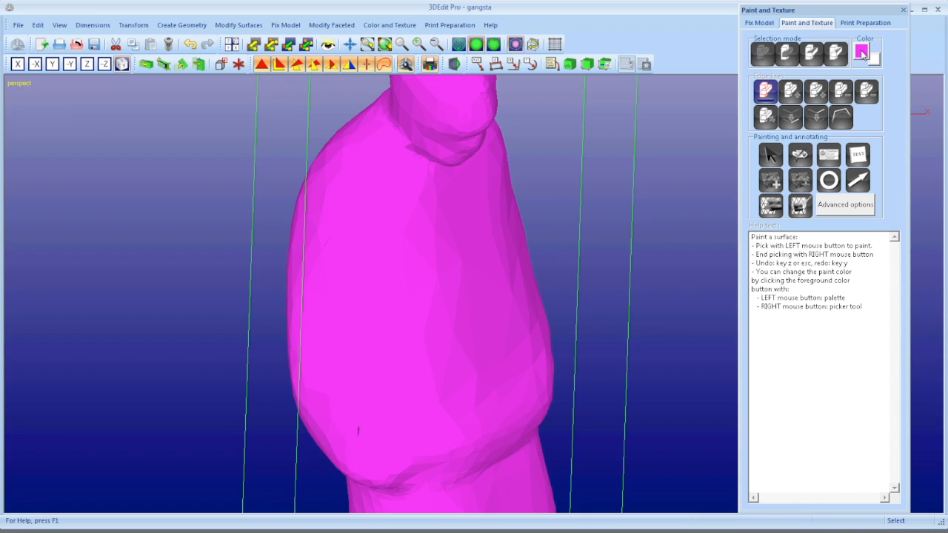
right_click(407, 227)
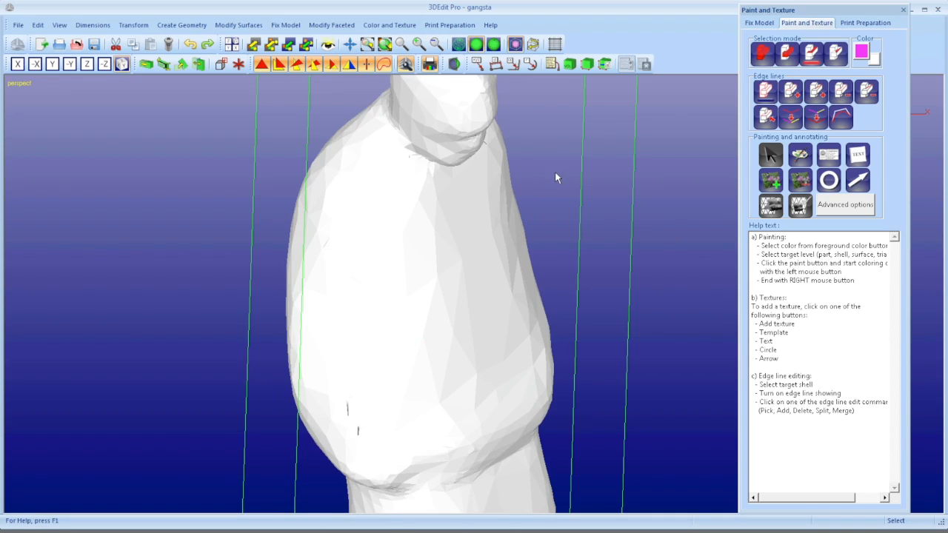
Paint the gangsta figure magenta in surface selection mode with a freehand stroke across the torso
click(809, 56)
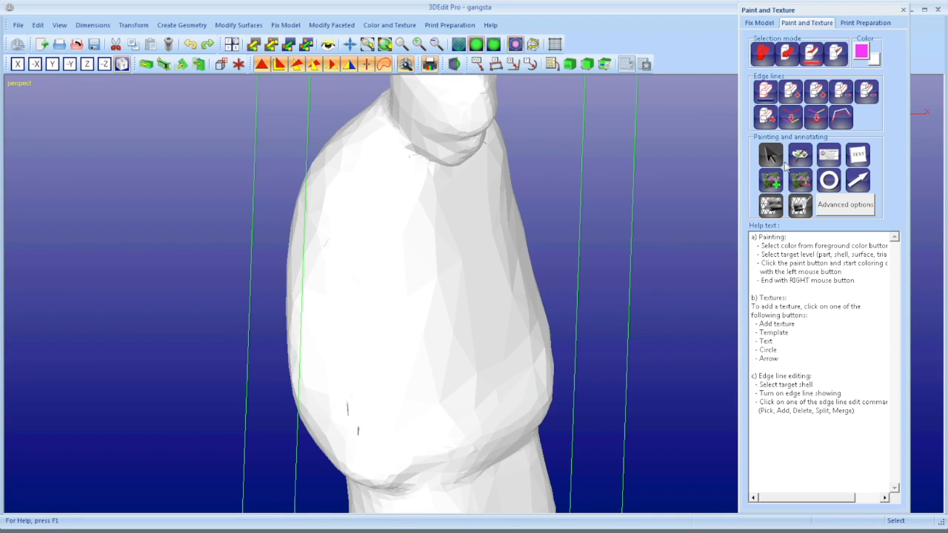
click(378, 222)
click(481, 237)
mouse_move(488, 270)
mouse_down()
mouse_move(434, 286)
mouse_move(387, 283)
mouse_move(364, 251)
mouse_move(362, 208)
mouse_move(415, 190)
mouse_move(468, 193)
mouse_move(488, 213)
mouse_move(513, 274)
mouse_move(482, 313)
mouse_up()
key(Escape)
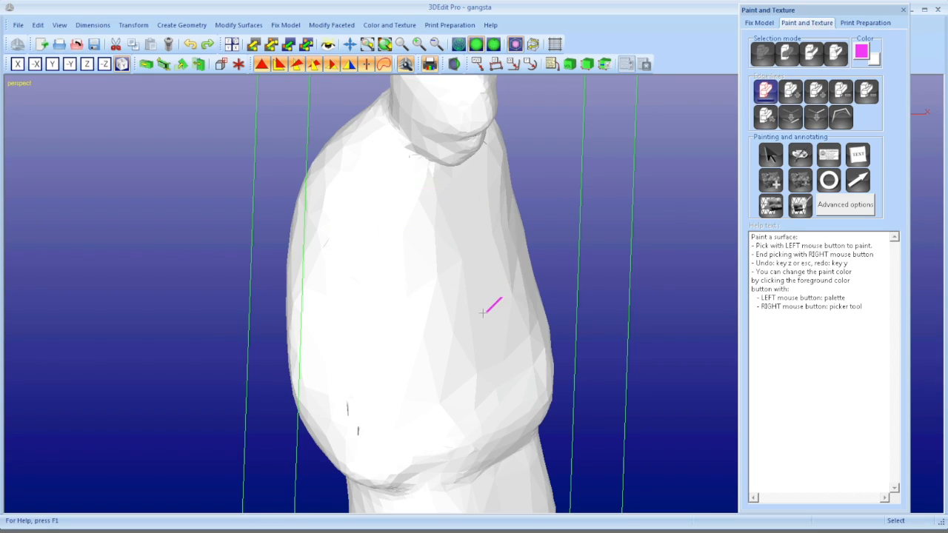
key(z)
key(y)
key(z)
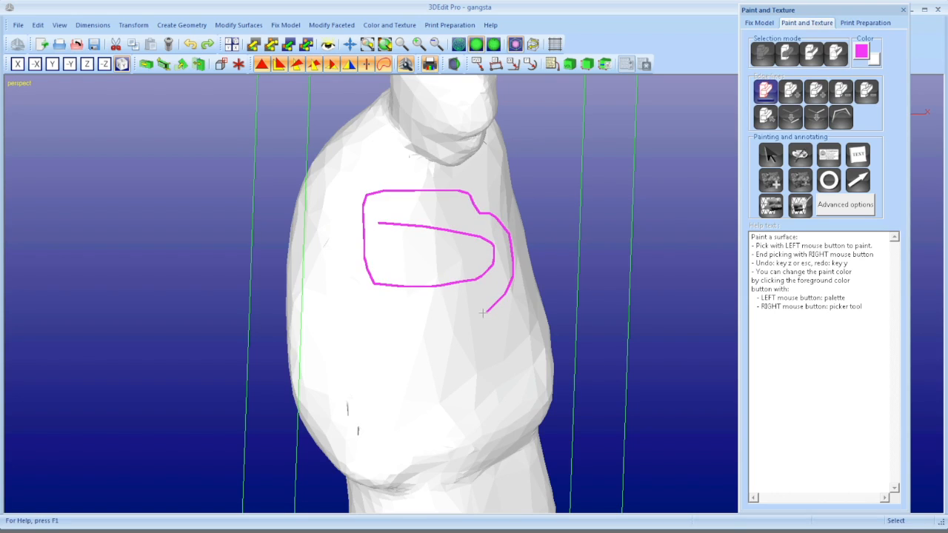
right_click(482, 313)
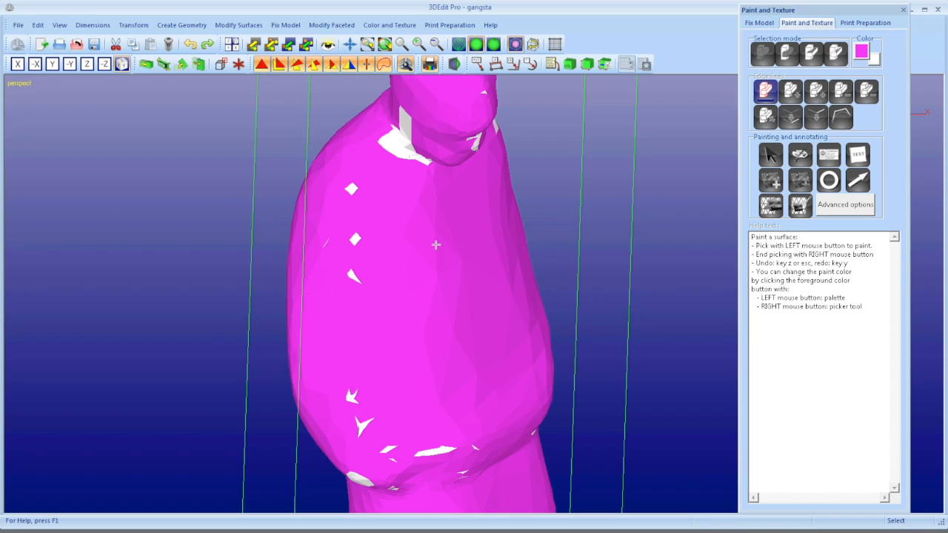
Undo the magenta surface paint and end the painting
key(z)
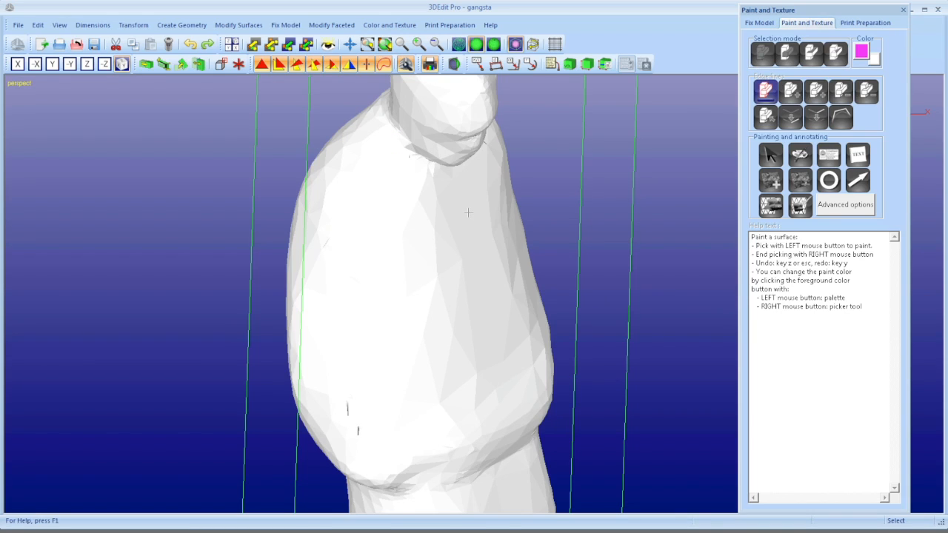
scroll(591, 234, down, 2)
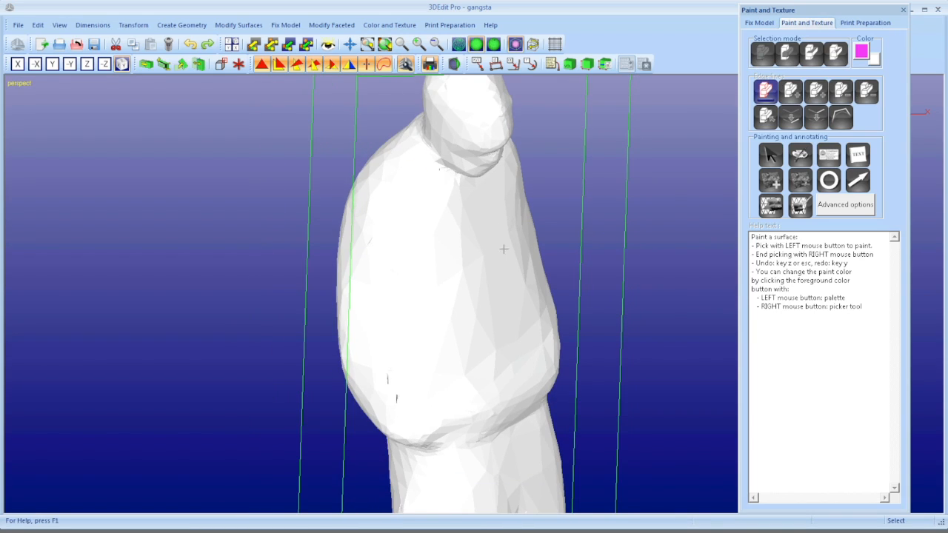
scroll(503, 248, up, 2)
right_click(543, 289)
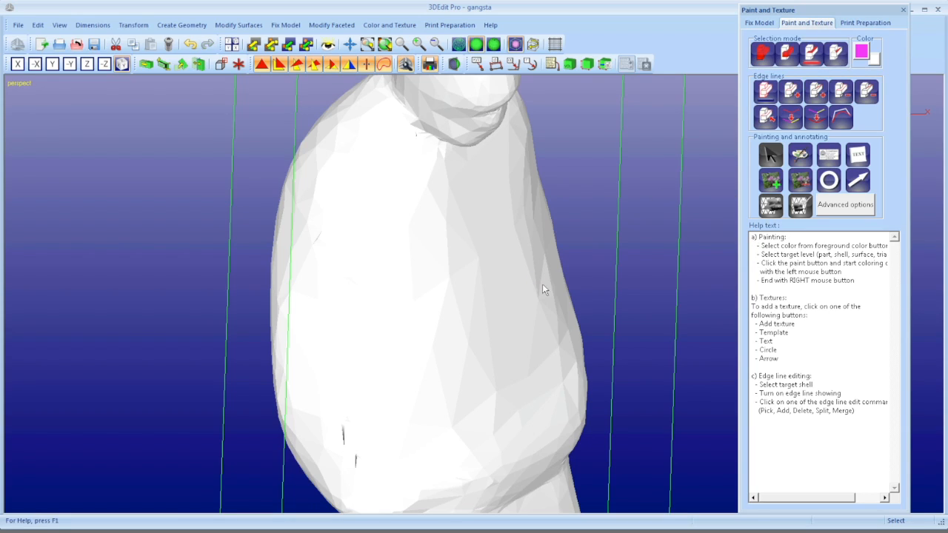
Paint a patch of triangles magenta across the figure's chest and up towards the shoulder in triangle selection mode
click(837, 56)
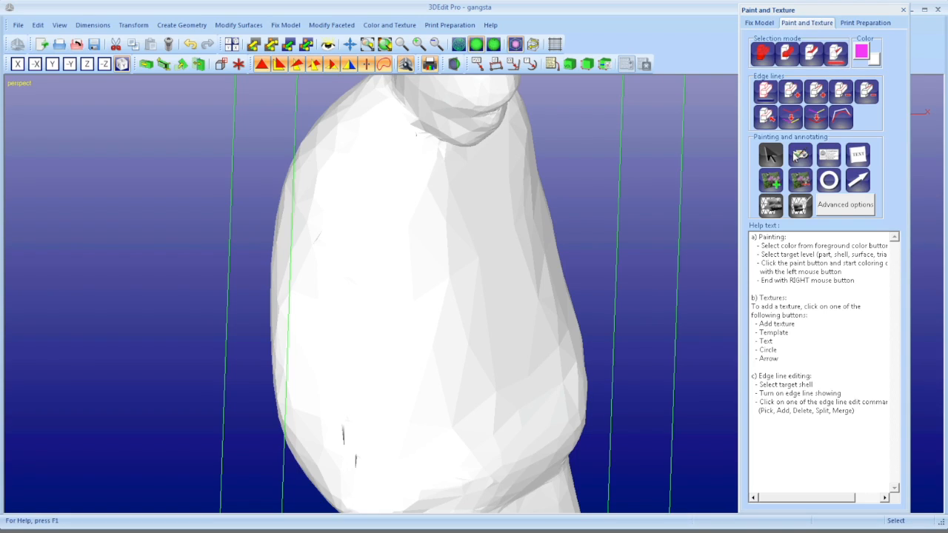
click(799, 155)
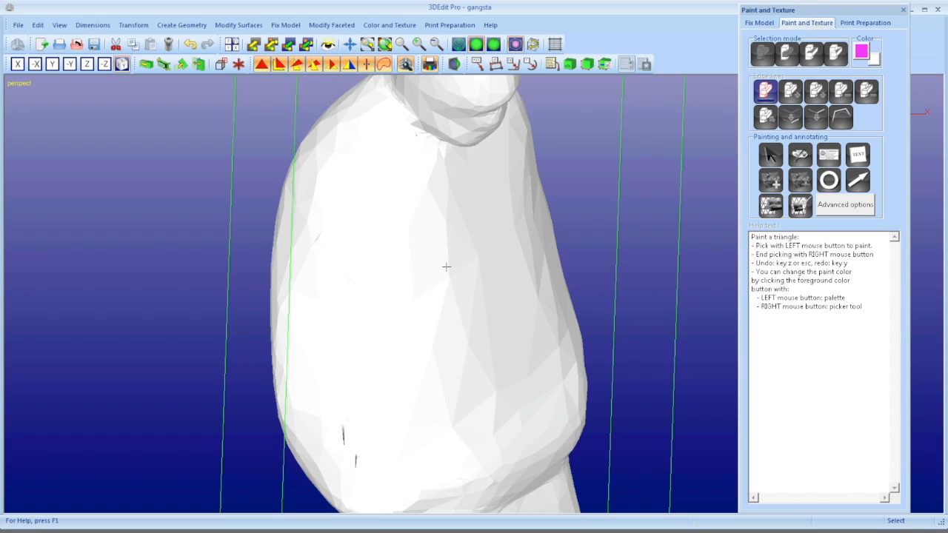
scroll(456, 265, down, 5)
scroll(454, 264, up, 10)
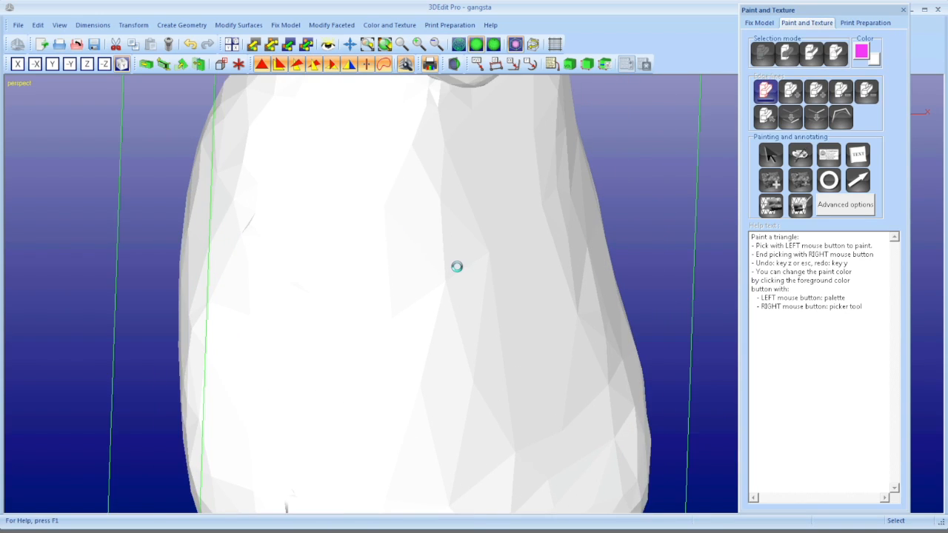
mouse_move(320, 243)
mouse_down()
mouse_move(496, 243)
mouse_move(590, 294)
mouse_move(610, 326)
mouse_move(601, 367)
mouse_move(285, 399)
mouse_up()
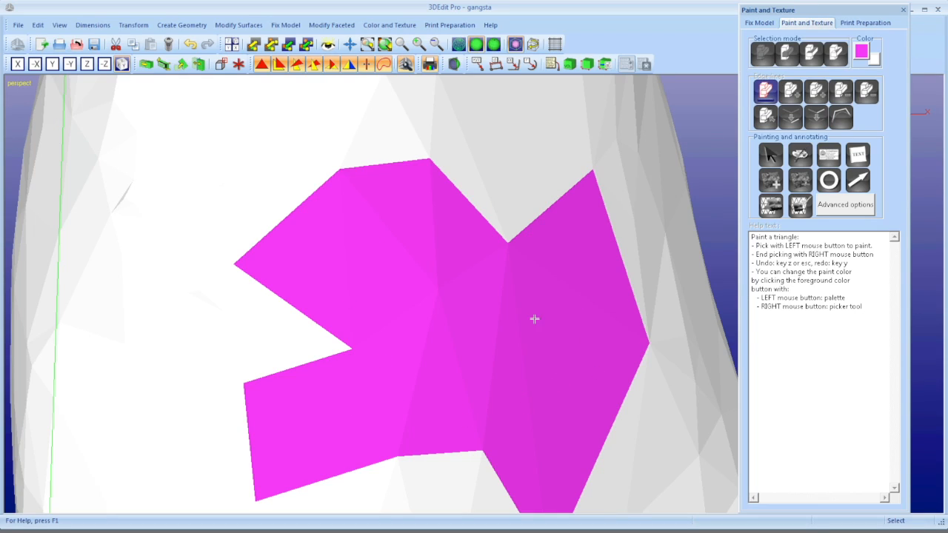
mouse_move(97, 121)
mouse_down()
mouse_move(486, 97)
mouse_move(593, 108)
mouse_up()
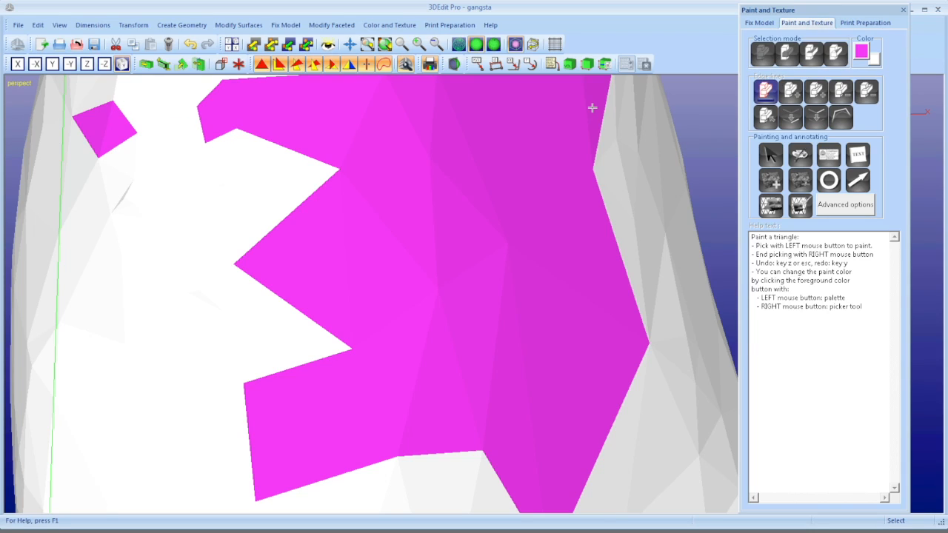
Add single magenta triangles along the jagged edge of the painted patch near the upper arm, and end the painting
click(171, 126)
click(185, 126)
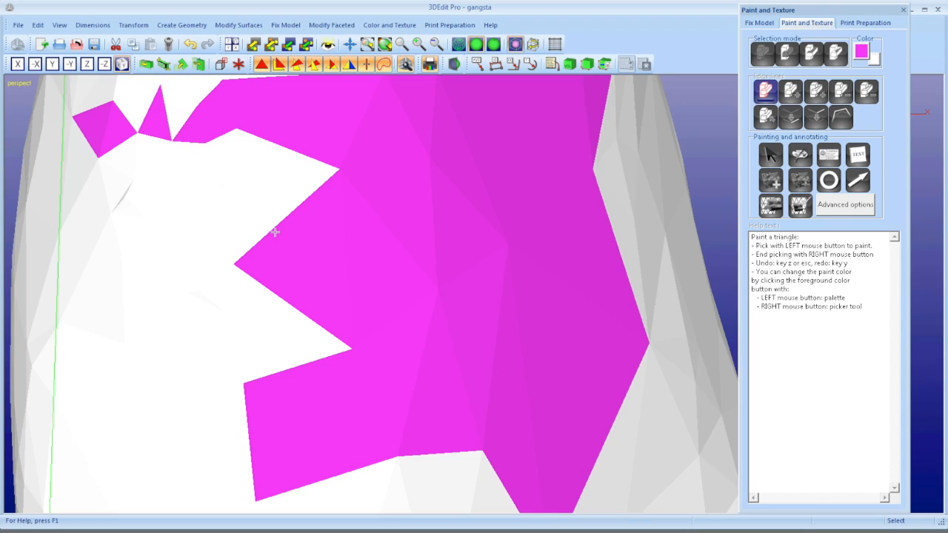
click(186, 121)
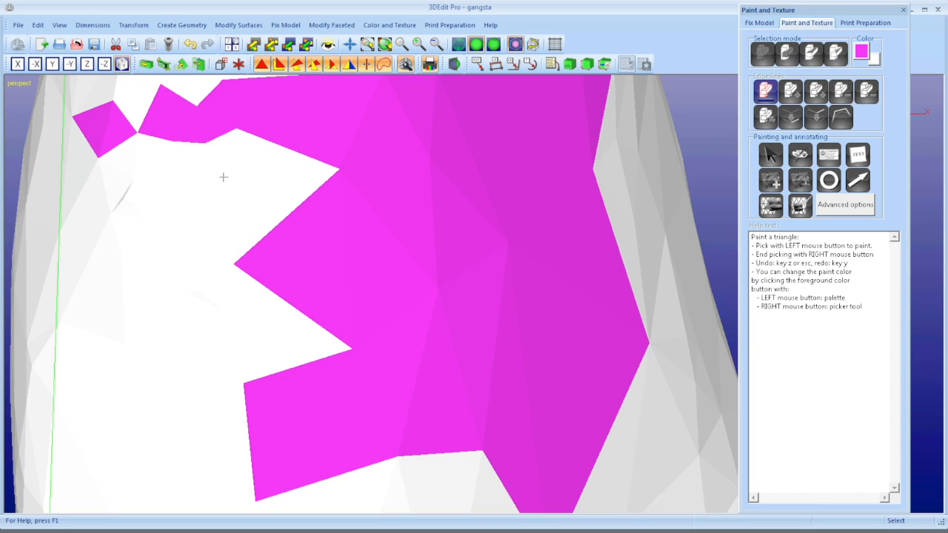
click(227, 167)
click(273, 168)
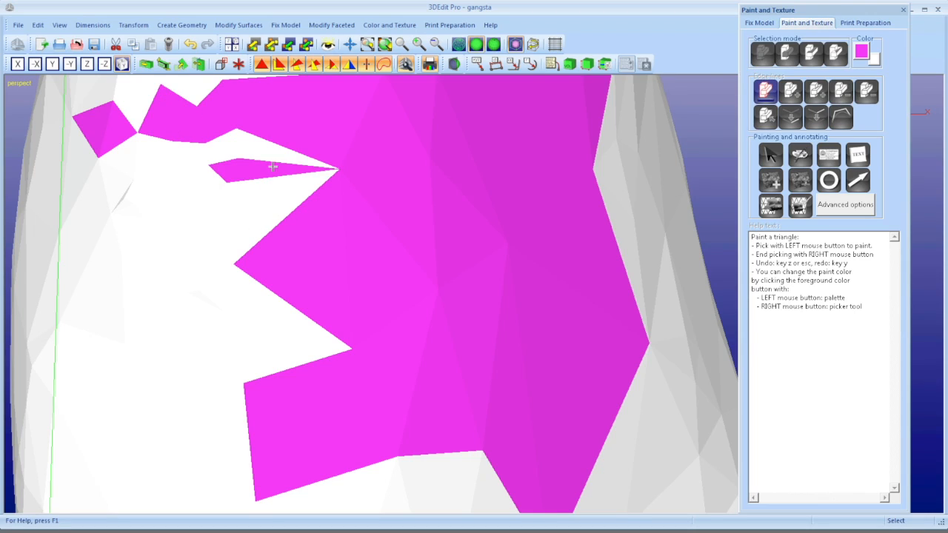
click(219, 145)
click(219, 146)
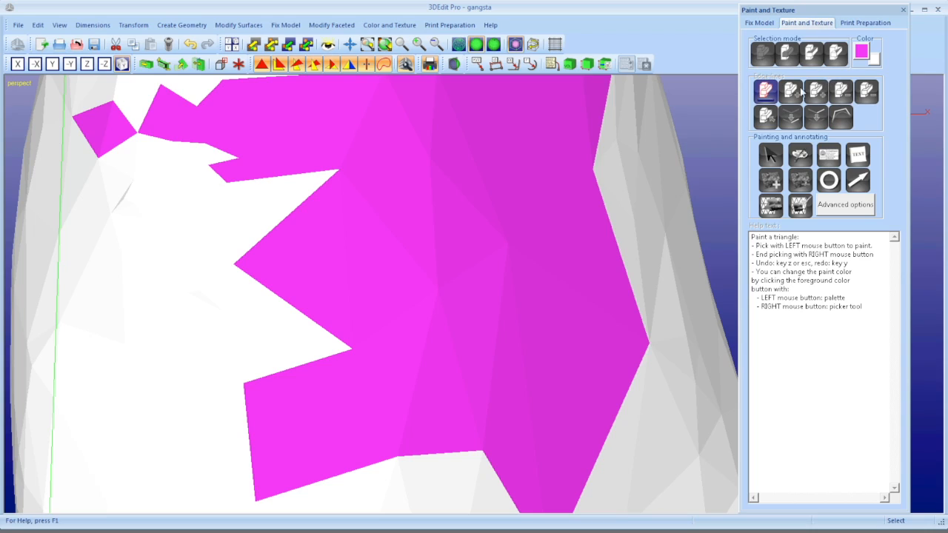
right_click(650, 131)
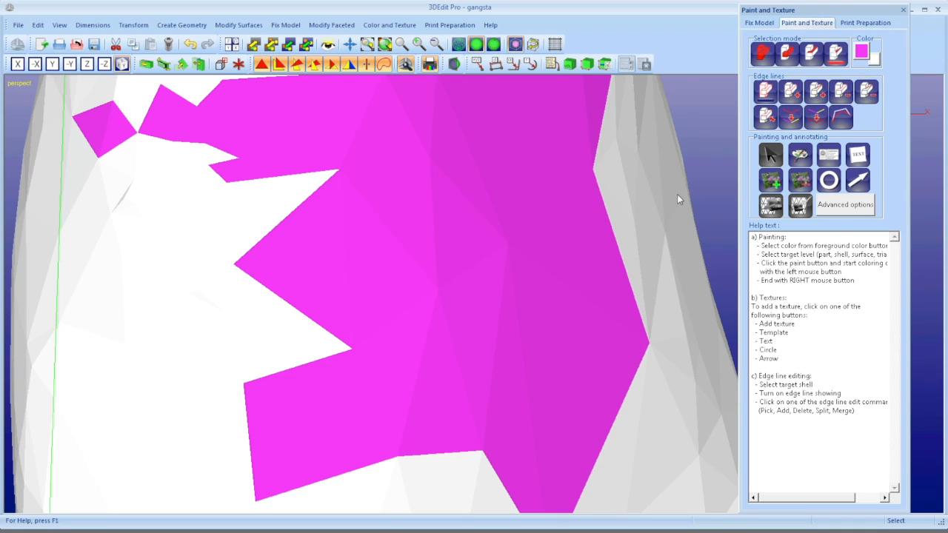
Examine the magenta triangles on the chest from the whole figure, from the front and close up
scroll(511, 192, down, 5)
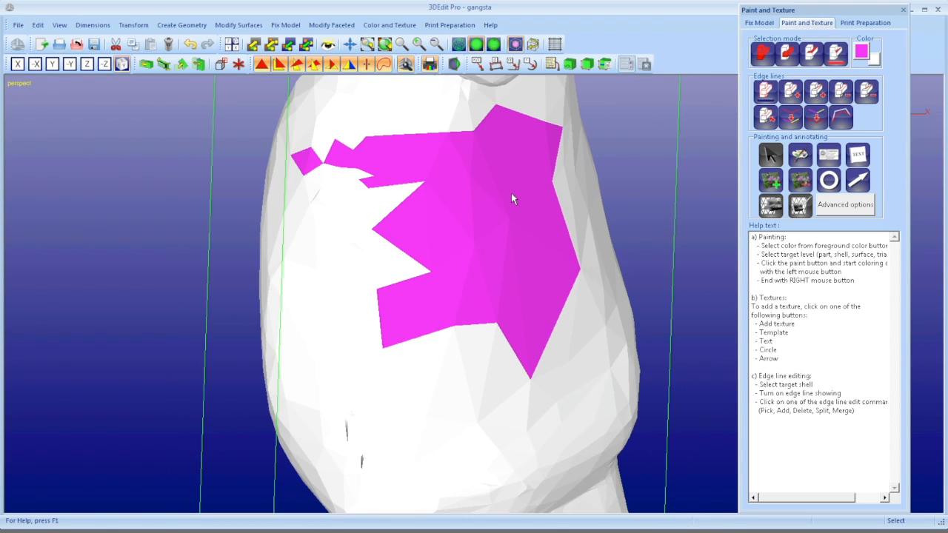
scroll(511, 193, down, 4)
scroll(487, 137, up, 3)
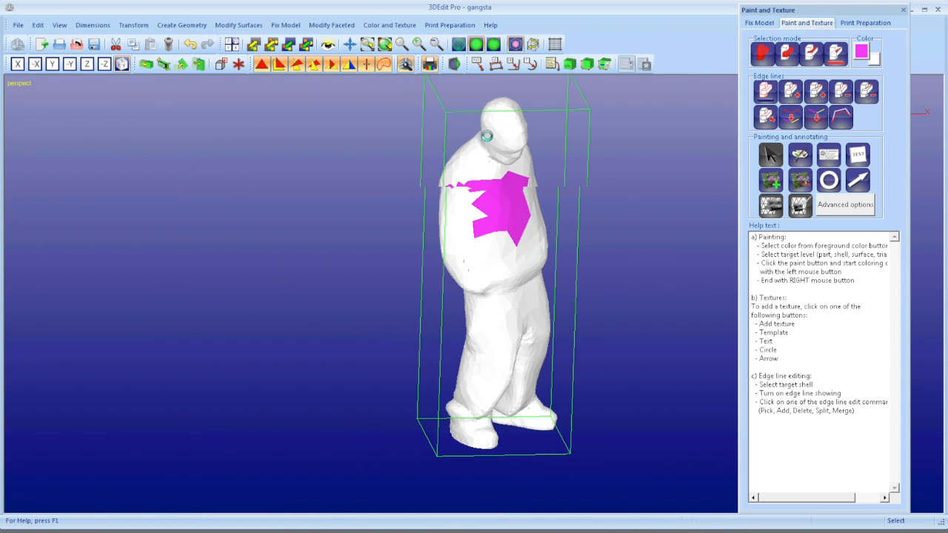
scroll(487, 135, up, 3)
scroll(482, 185, up, 3)
middle_drag(446, 146, 589, 177)
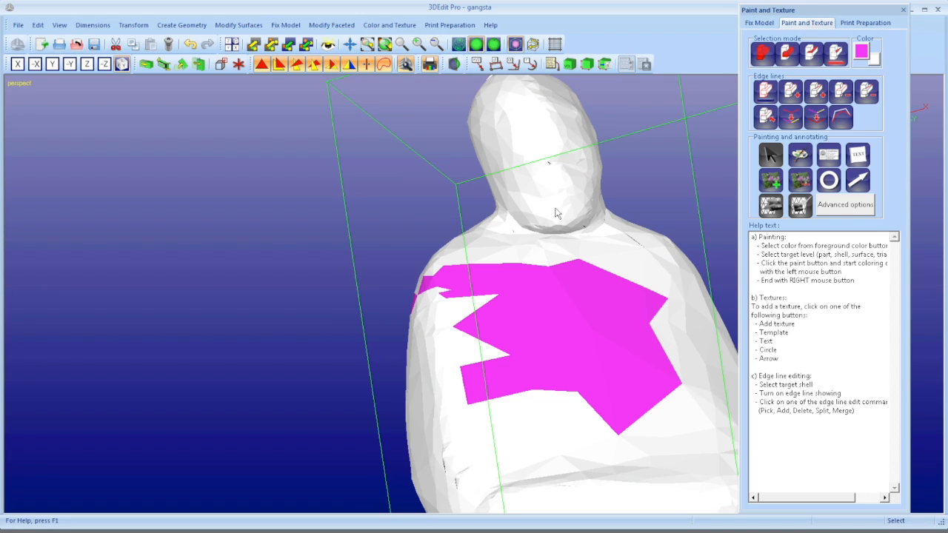
scroll(534, 290, up, 5)
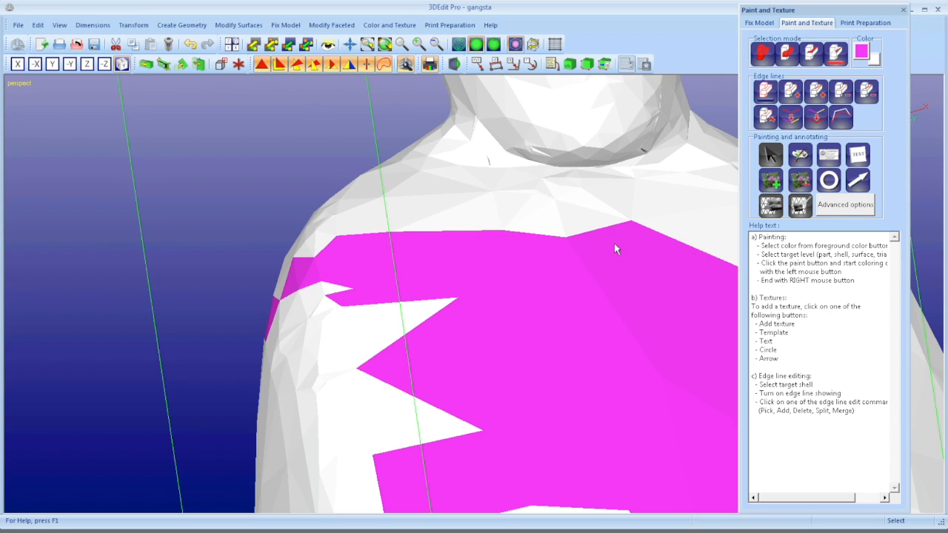
scroll(583, 237, down, 3)
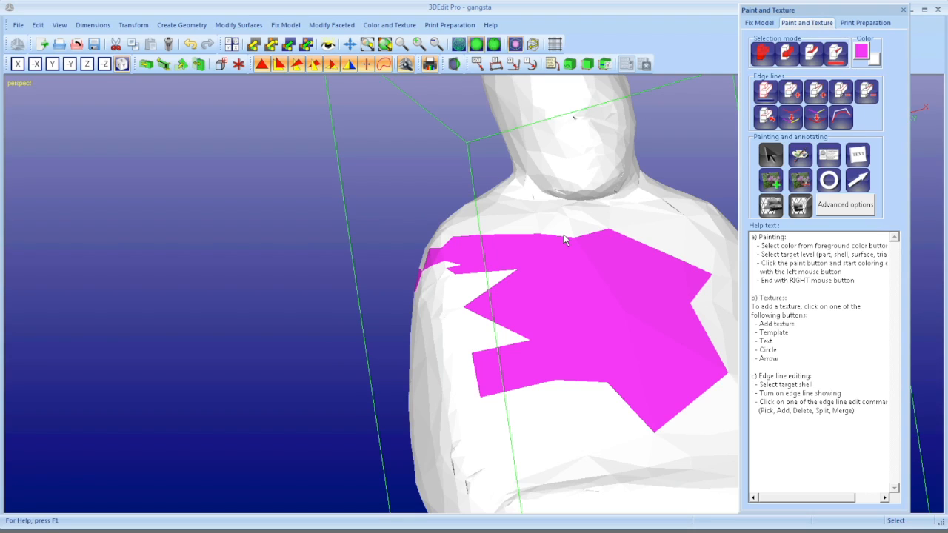
key(super+space)
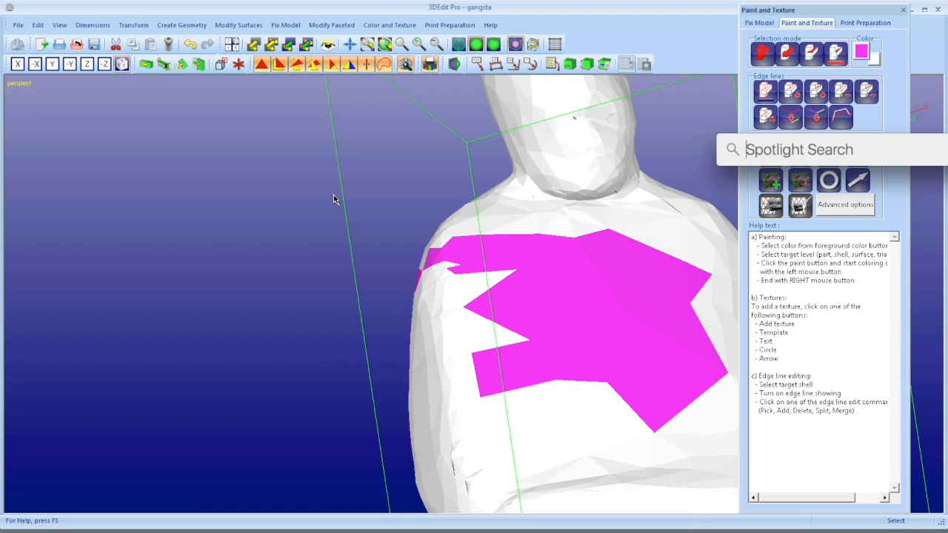